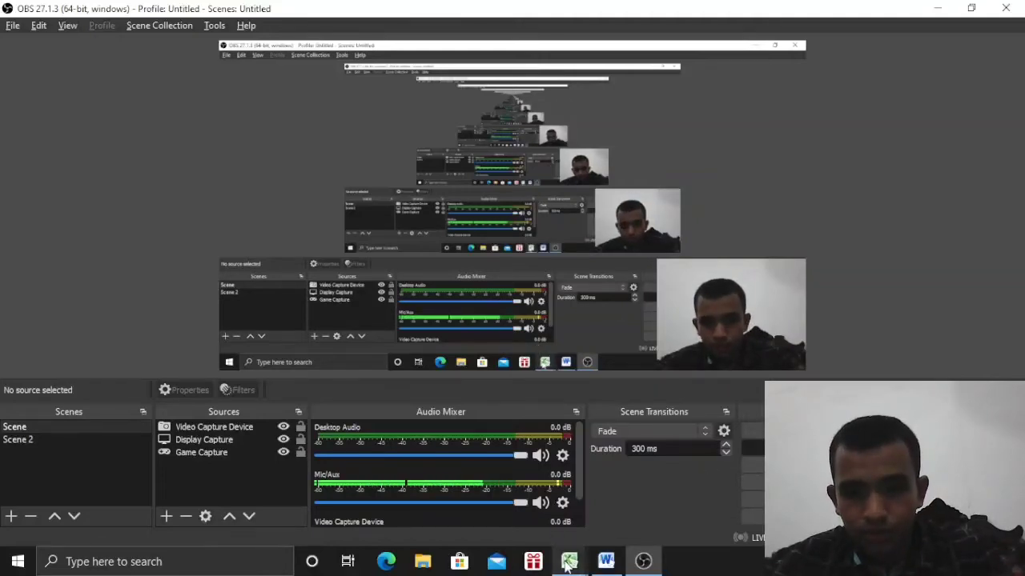
# Switch to the Excel workbook and examine the numbered rows 1 to 10 of the data table
pyautogui.moveTo(568, 553)
pyautogui.click(572, 521)
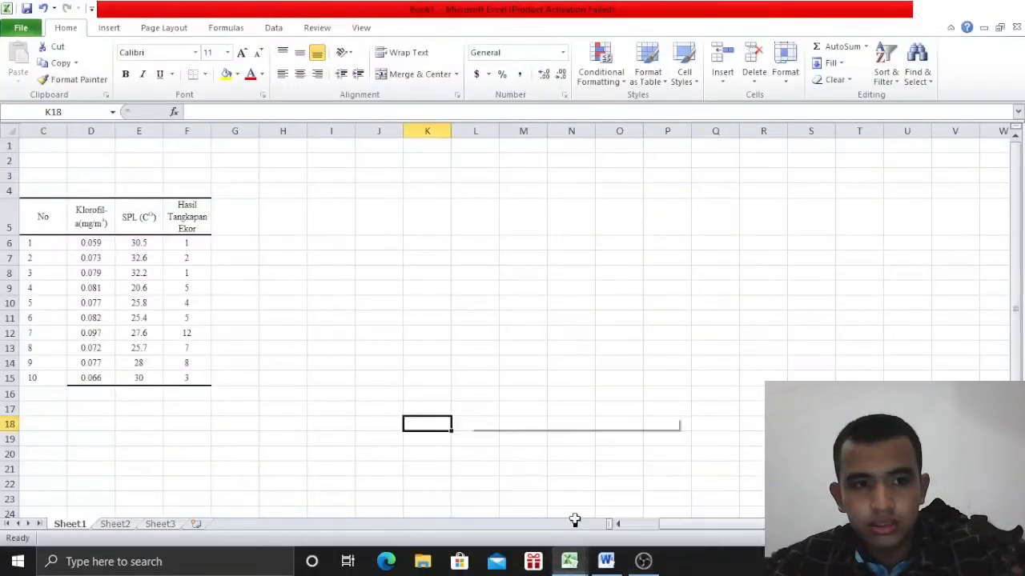
pyautogui.click(55, 243)
pyautogui.moveTo(56, 258); pyautogui.dragTo(57, 276)
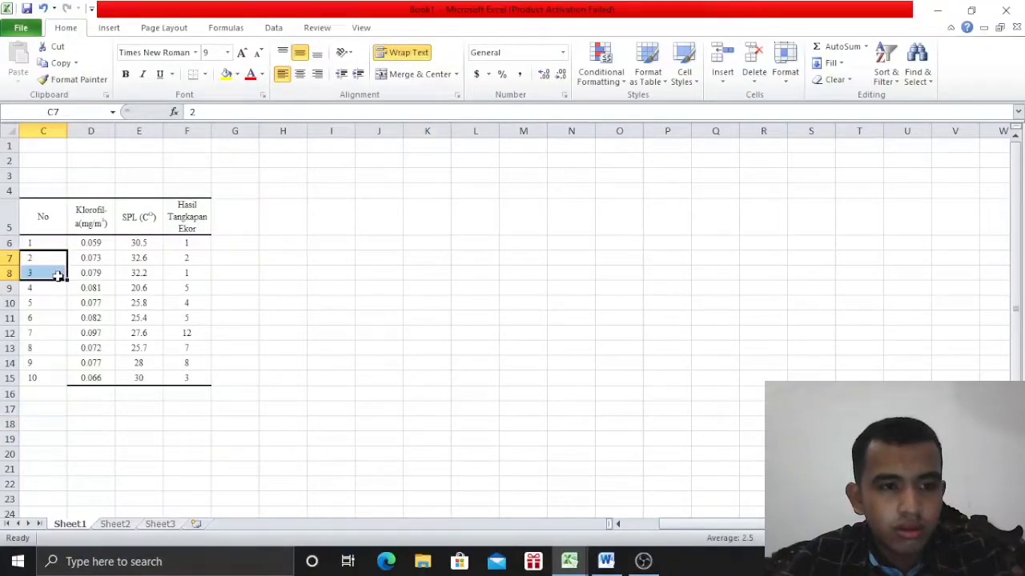
pyautogui.click(58, 275)
pyautogui.click(58, 290)
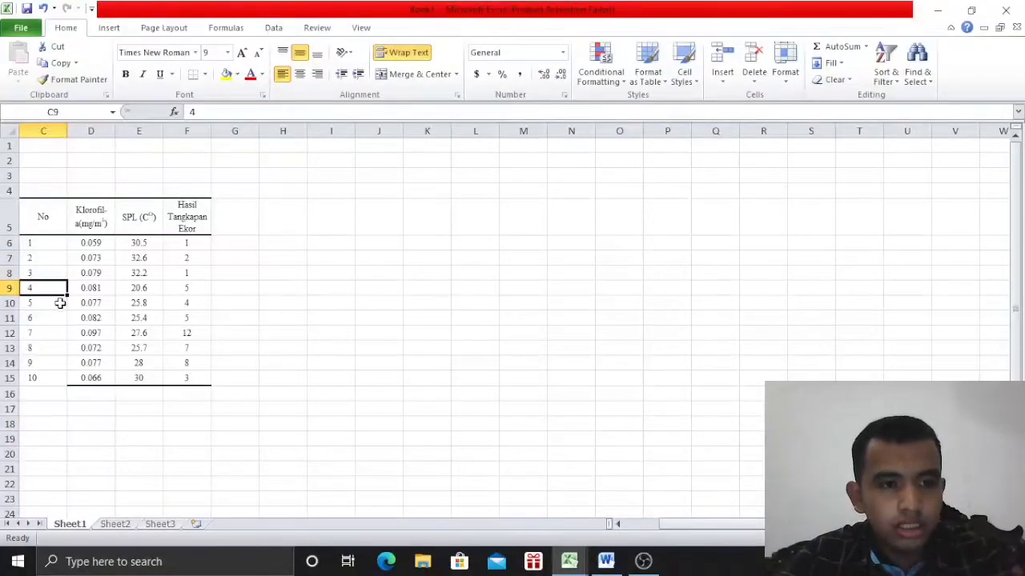
pyautogui.click(60, 308)
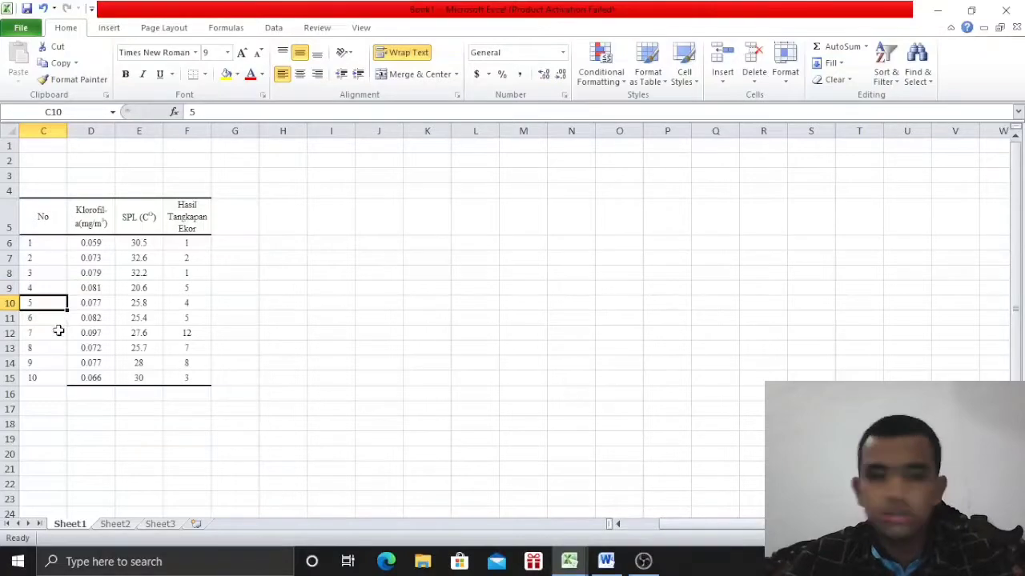
pyautogui.moveTo(52, 321); pyautogui.dragTo(53, 334)
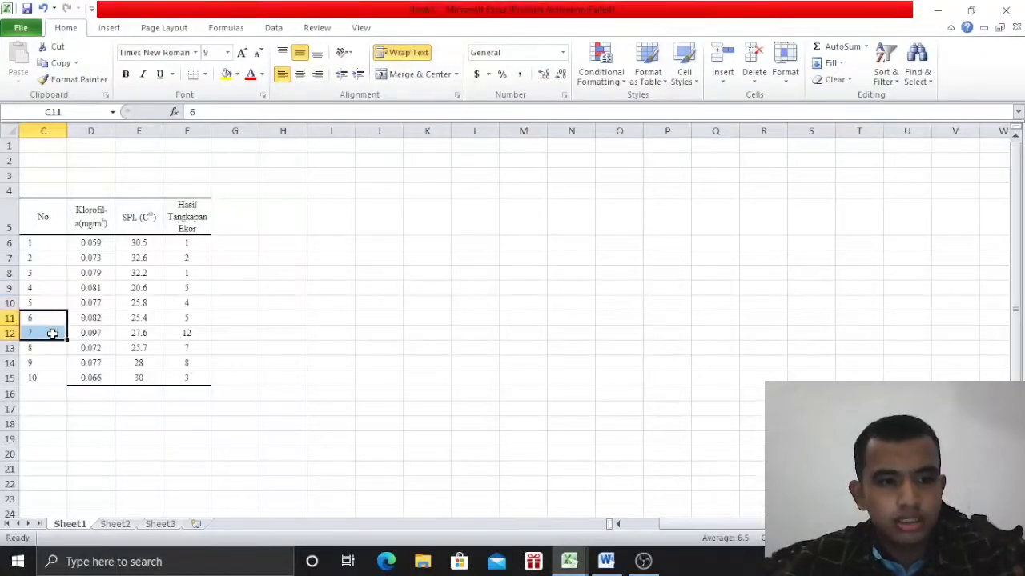
pyautogui.click(53, 334)
pyautogui.click(53, 350)
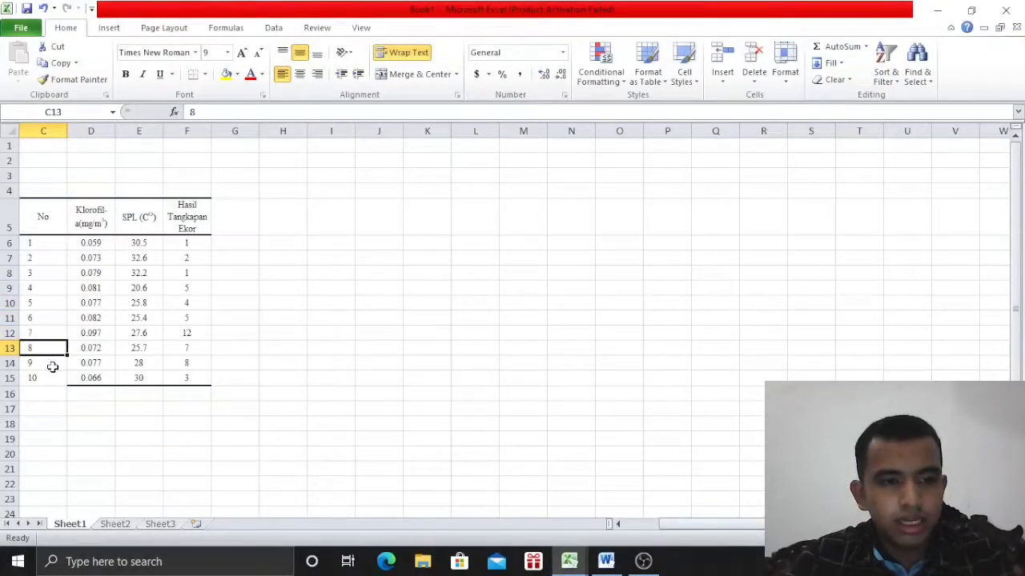
pyautogui.click(53, 365)
pyautogui.click(53, 378)
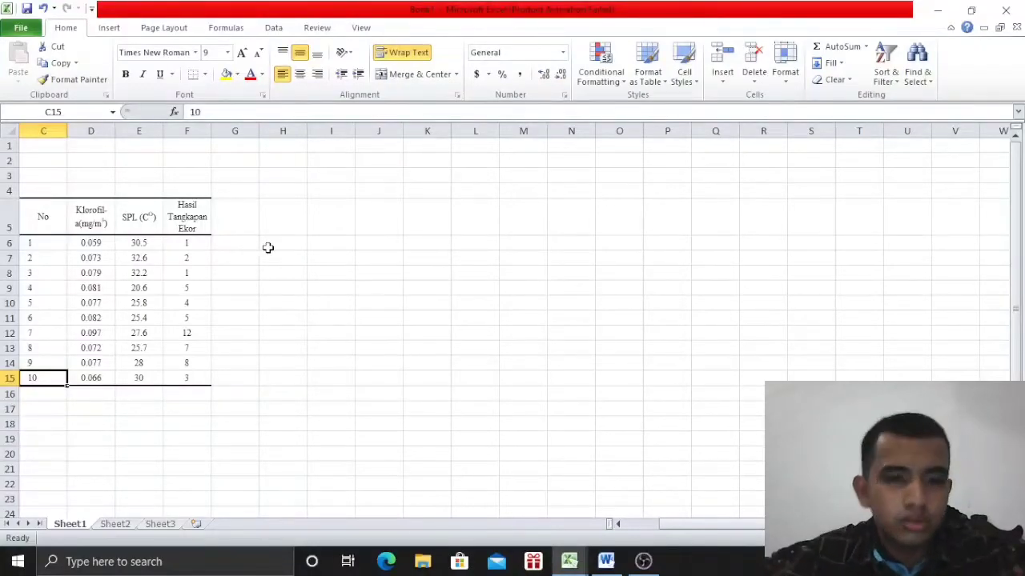
# Enter a SUM formula in cell H6 that adds the first two SPL values, E6:E7
pyautogui.click(269, 248)
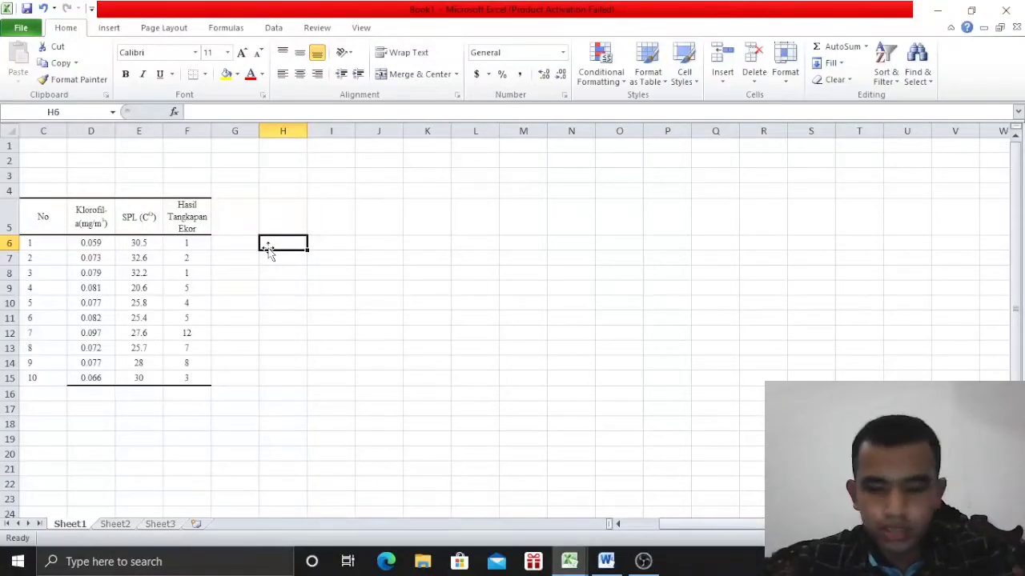
pyautogui.write('=')
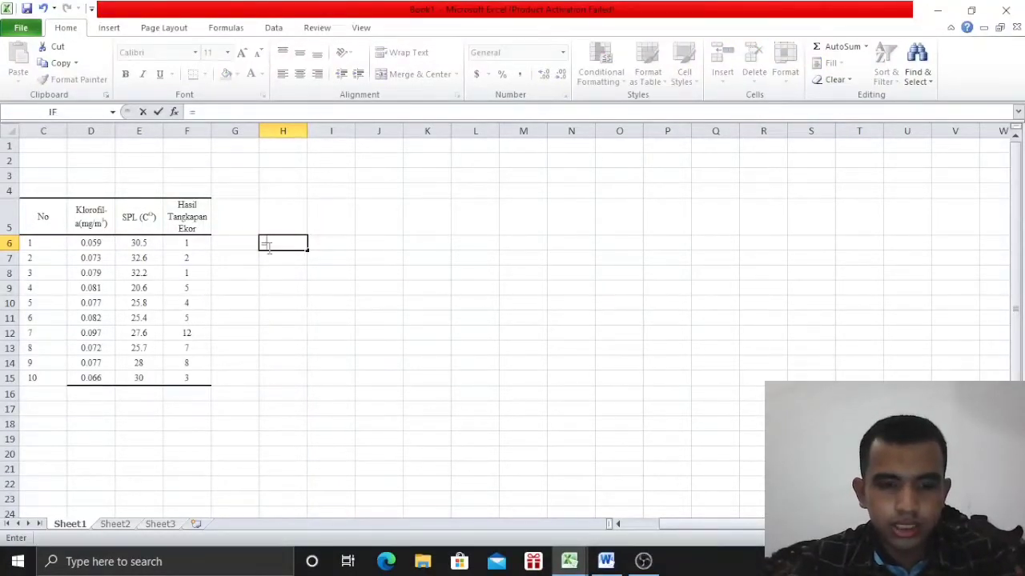
pyautogui.write('su')
pyautogui.press('BackSpace')
pyautogui.press('BackSpace')
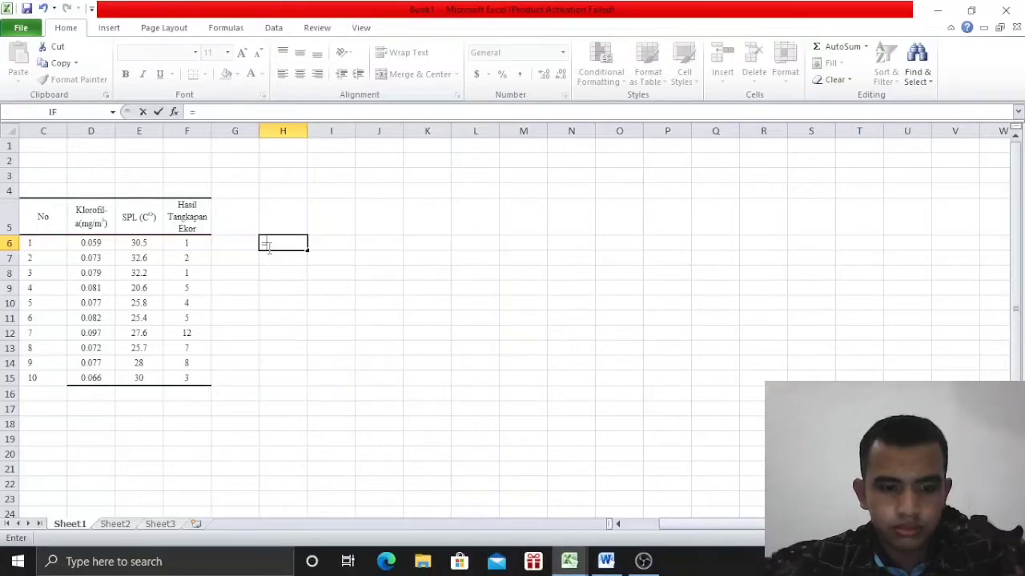
pyautogui.write('SUM')
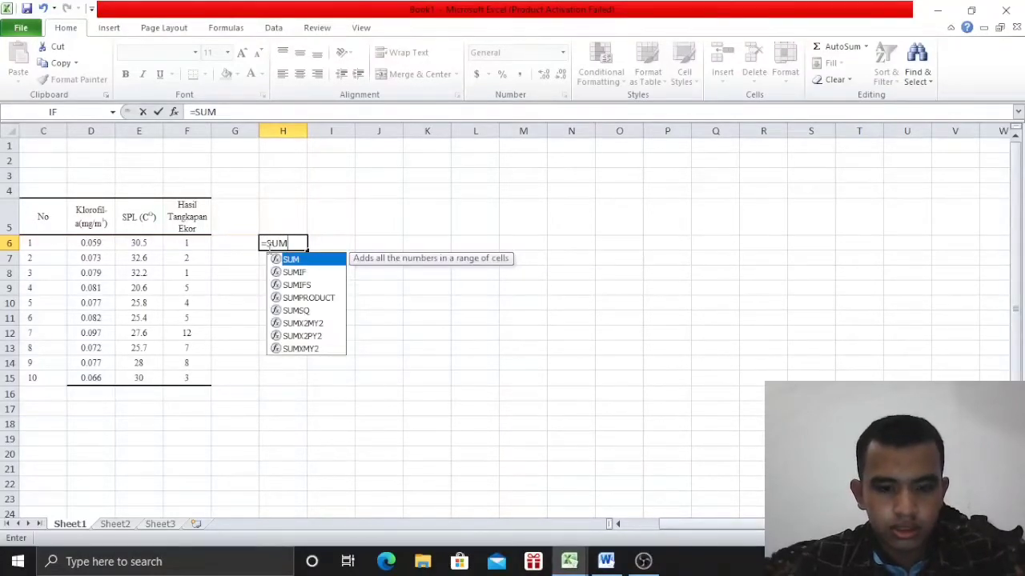
pyautogui.write('(')
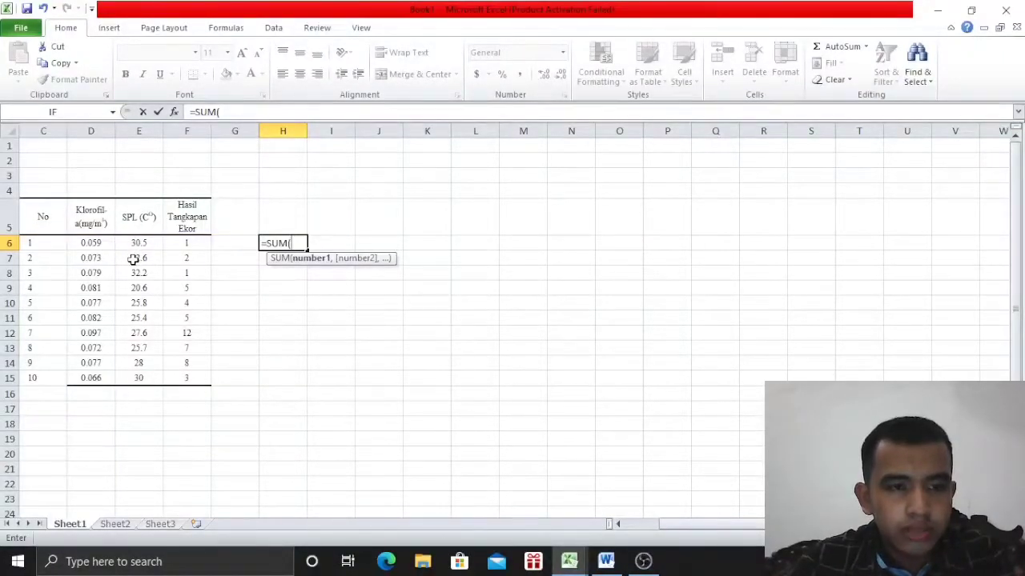
pyautogui.moveTo(147, 246); pyautogui.dragTo(152, 263)
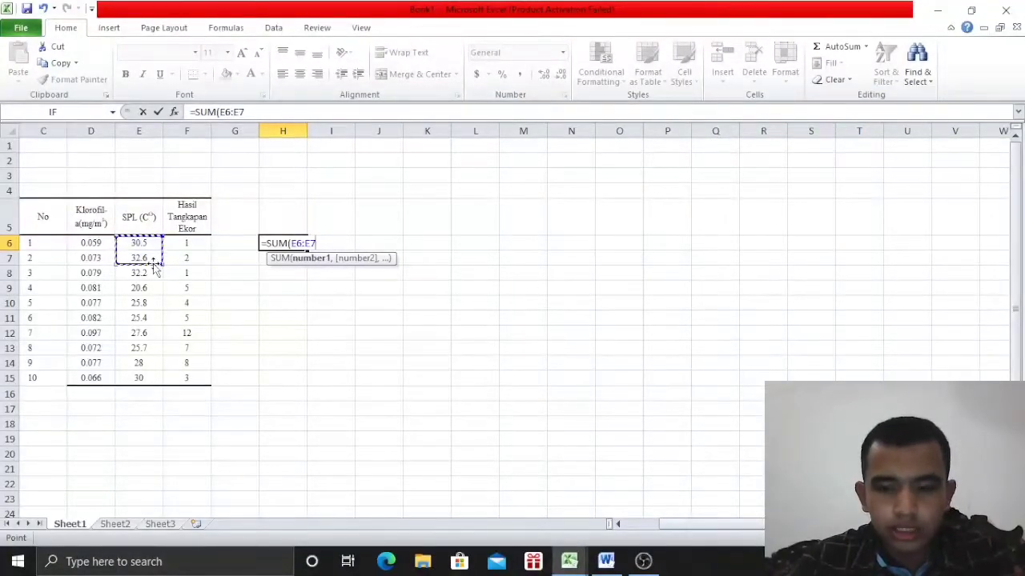
pyautogui.press('Return')
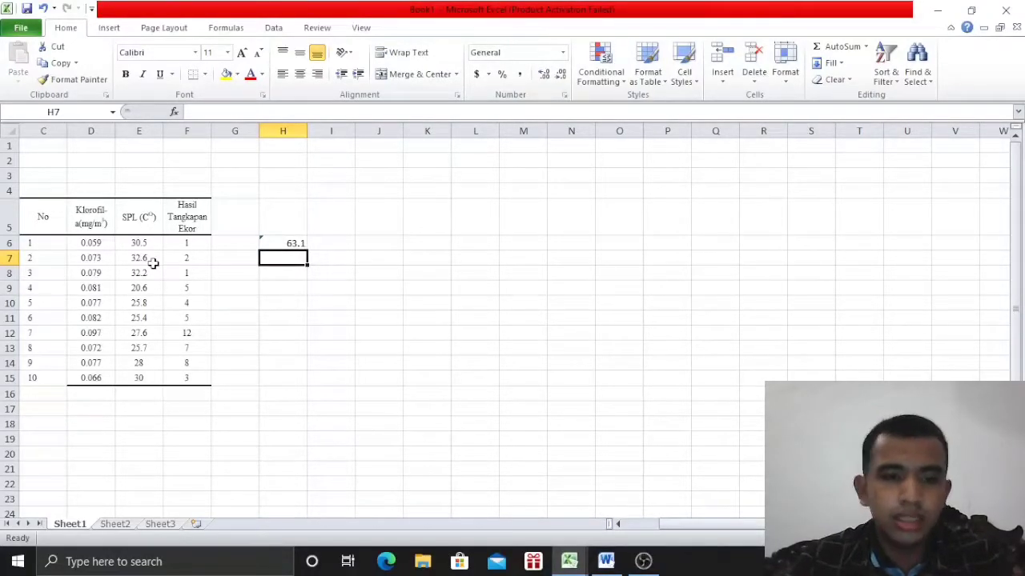
# Enter the formula =E8*E11 in cell H7 to multiply the SPL values of rows 3 and 6 of the table
pyautogui.click(290, 282)
pyautogui.click(293, 258)
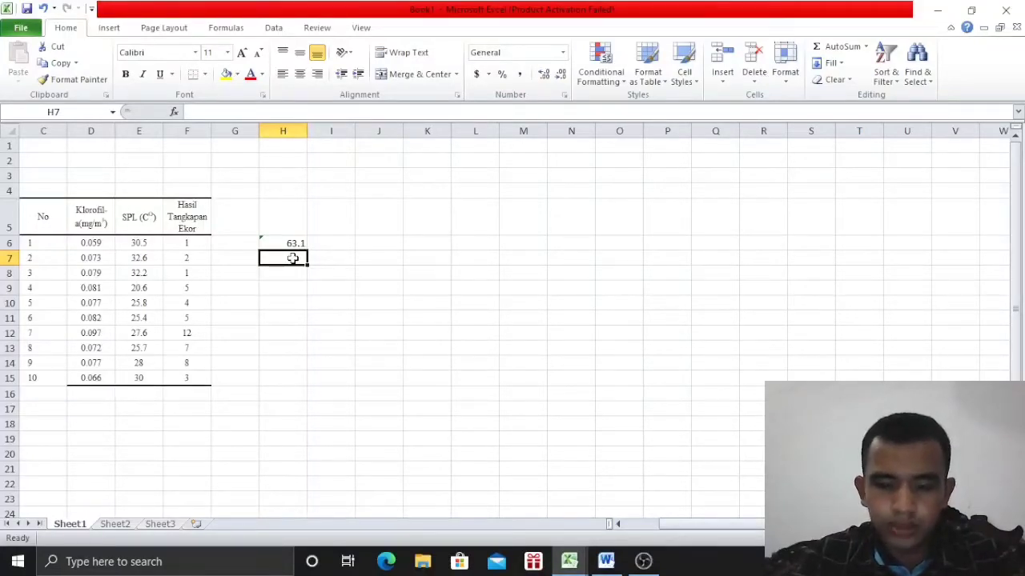
pyautogui.write('=')
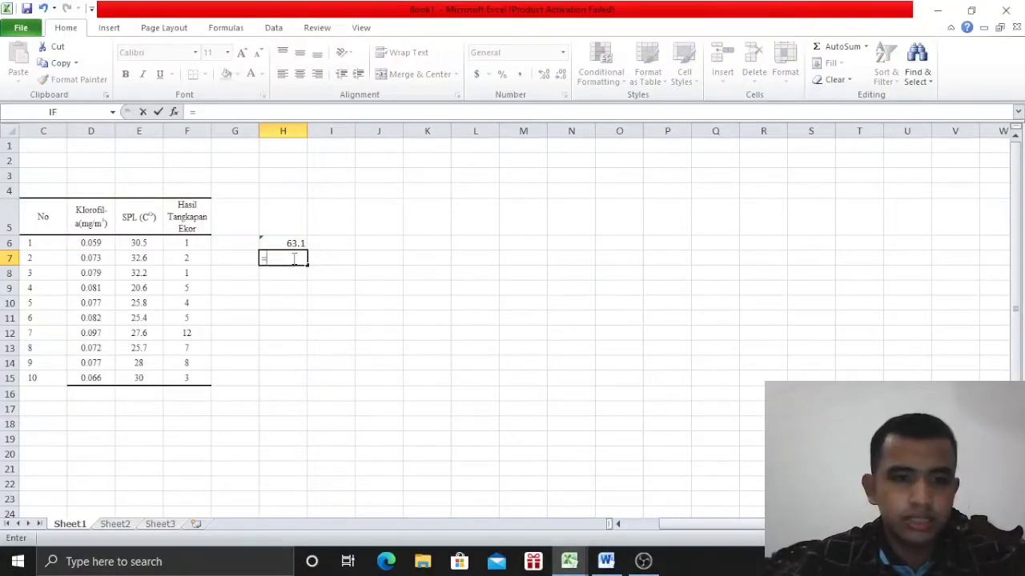
pyautogui.click(145, 275)
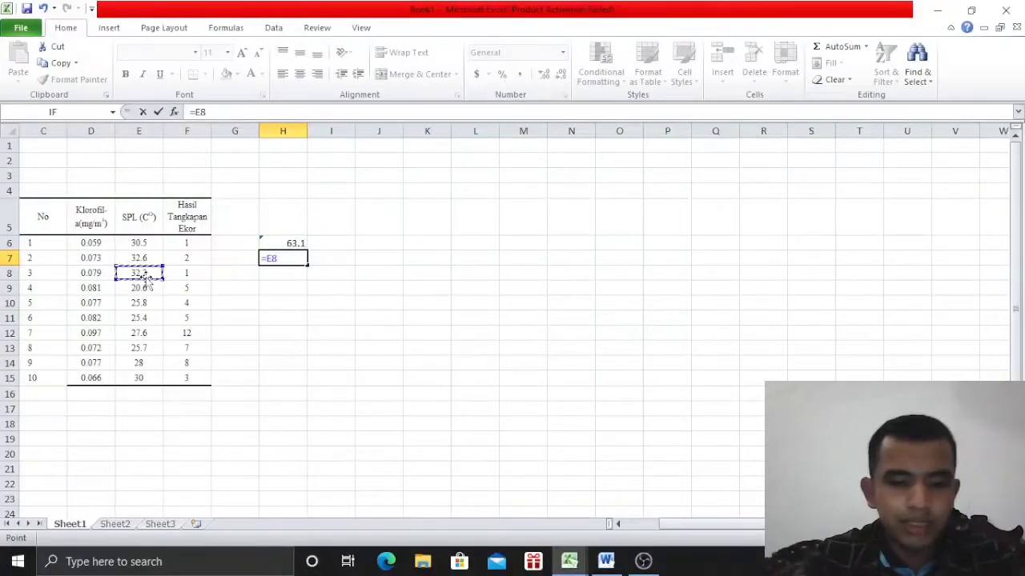
pyautogui.write('*')
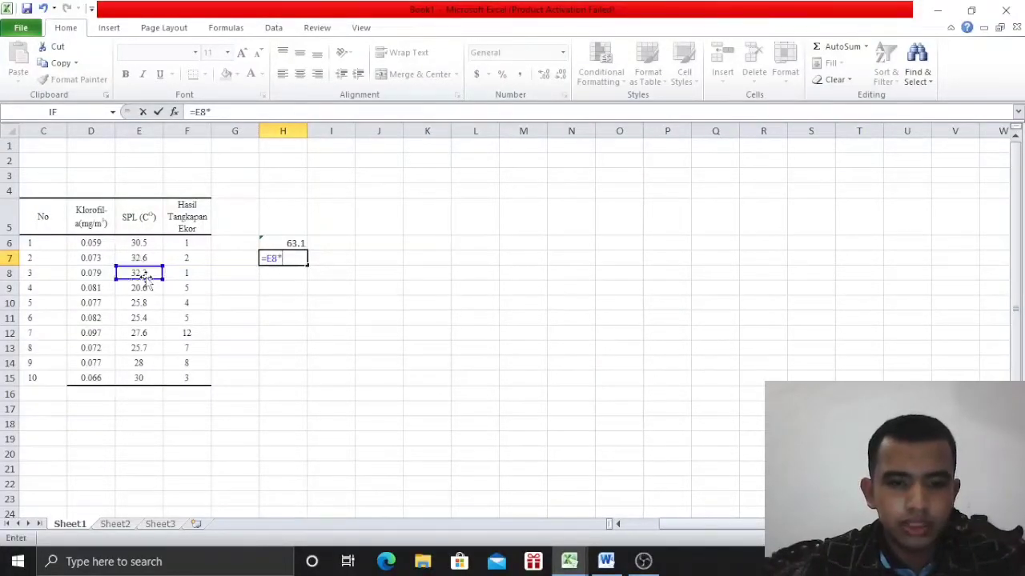
pyautogui.click(145, 320)
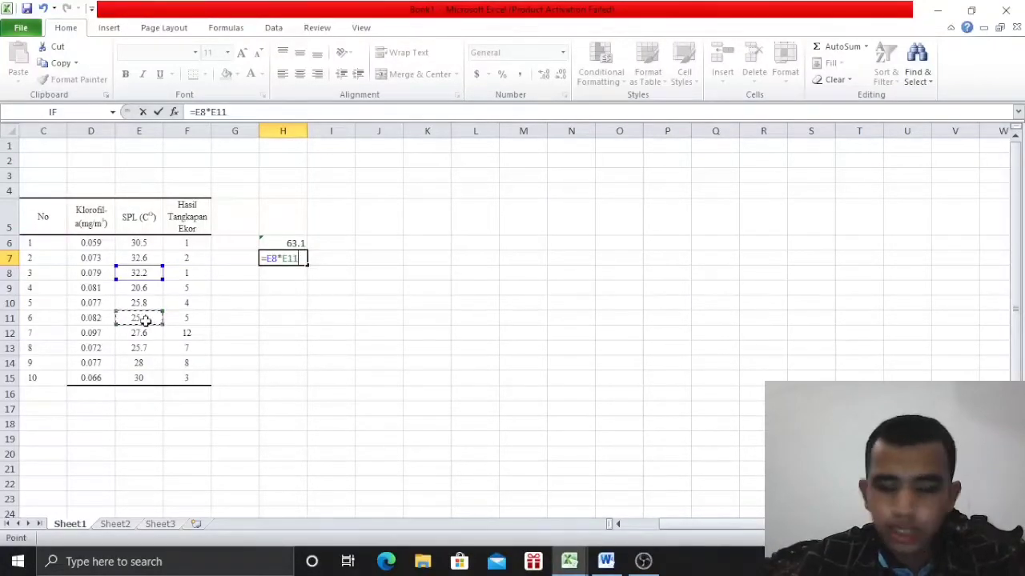
pyautogui.press('Return')
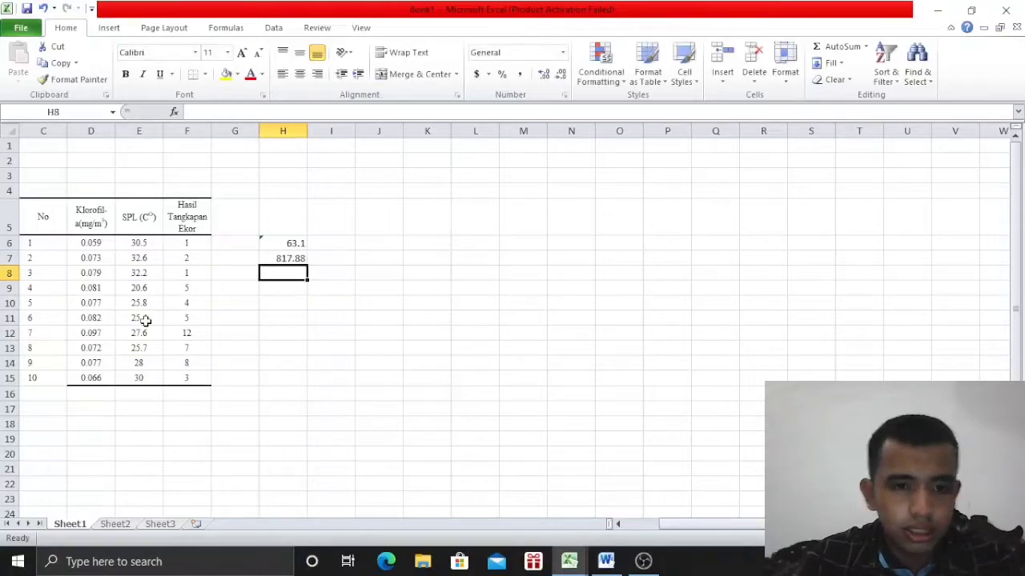
pyautogui.click(288, 260)
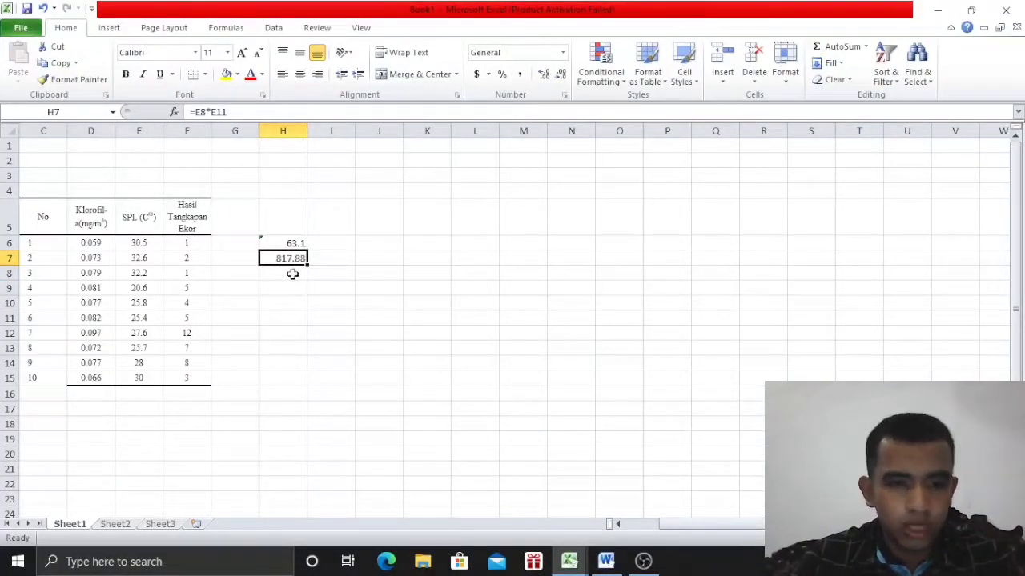
# Enter an AVERAGE formula in cell H8 covering all SPL values, E6:E15
pyautogui.click(292, 273)
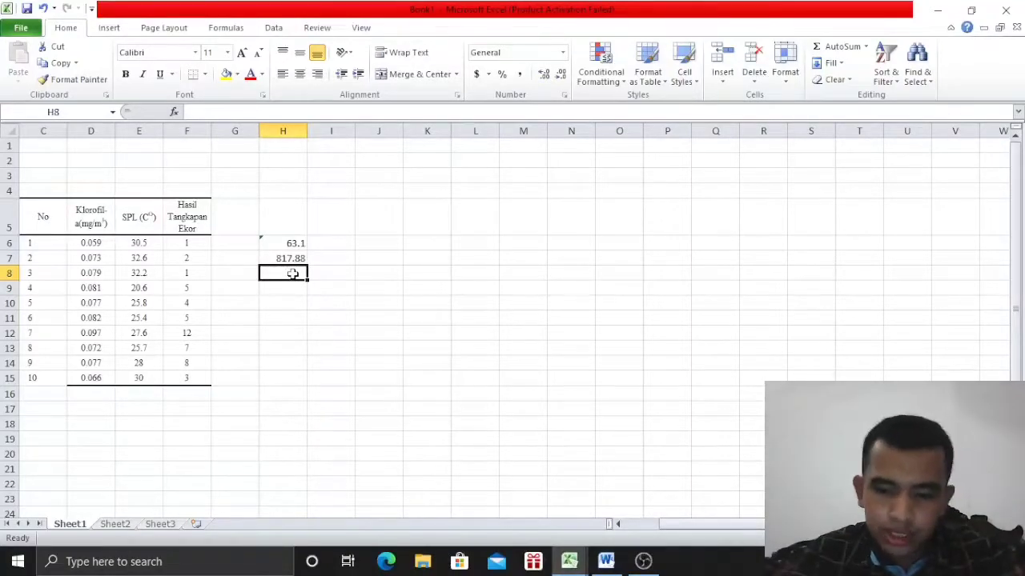
pyautogui.write('=AVERAGE')
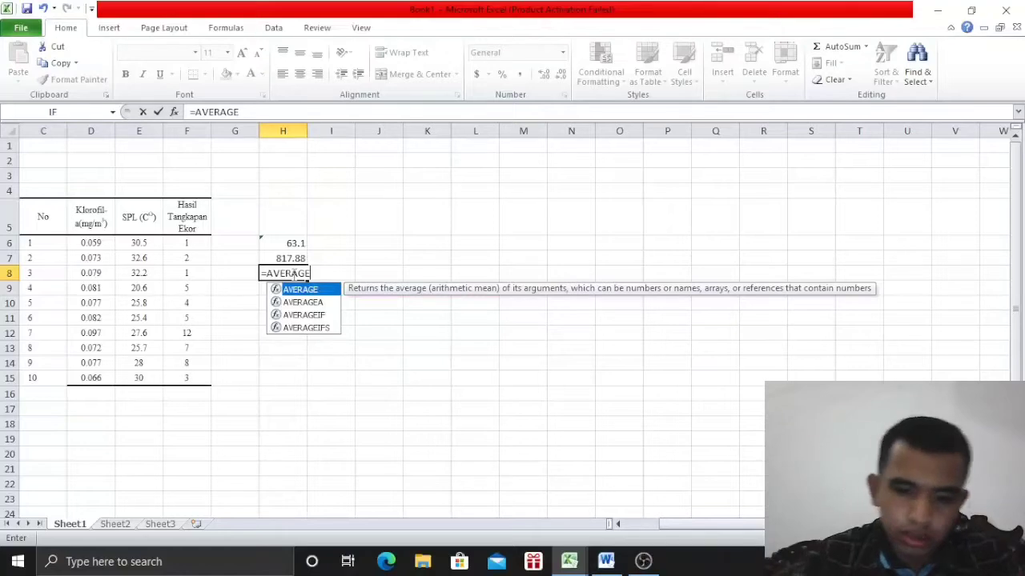
pyautogui.write('(')
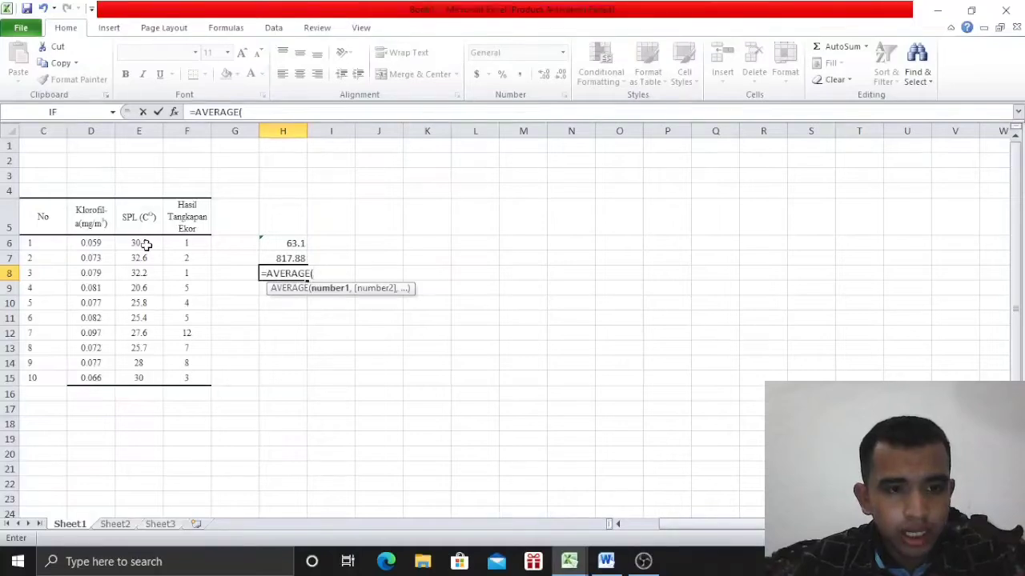
pyautogui.moveTo(146, 244); pyautogui.dragTo(150, 374)
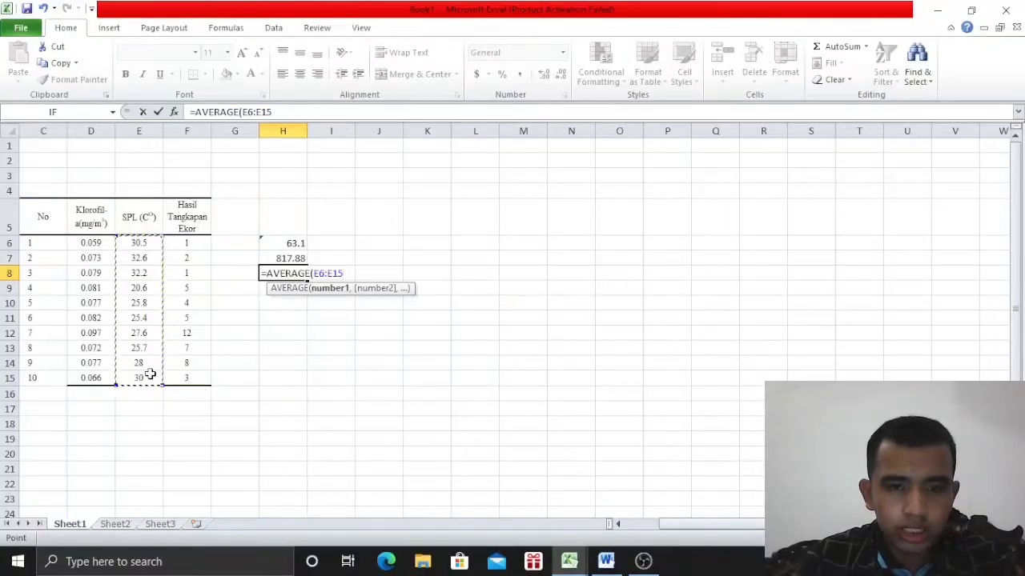
pyautogui.press('Return')
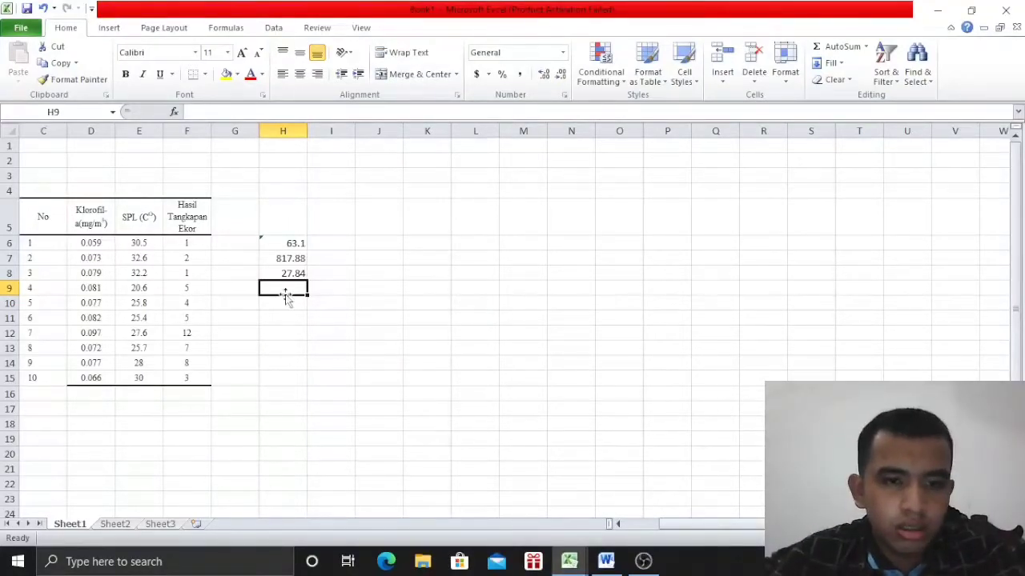
pyautogui.click(298, 275)
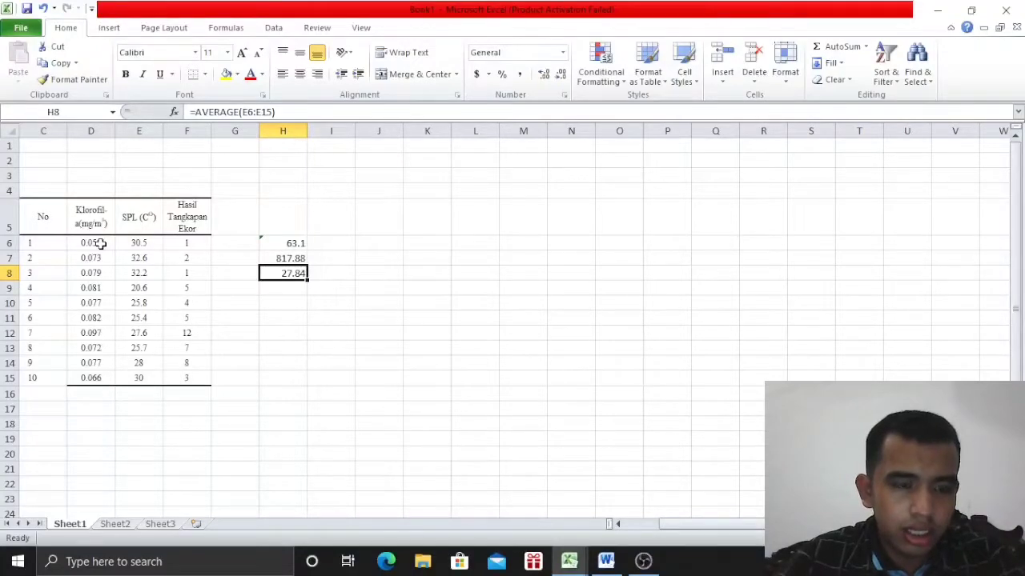
pyautogui.click(276, 290)
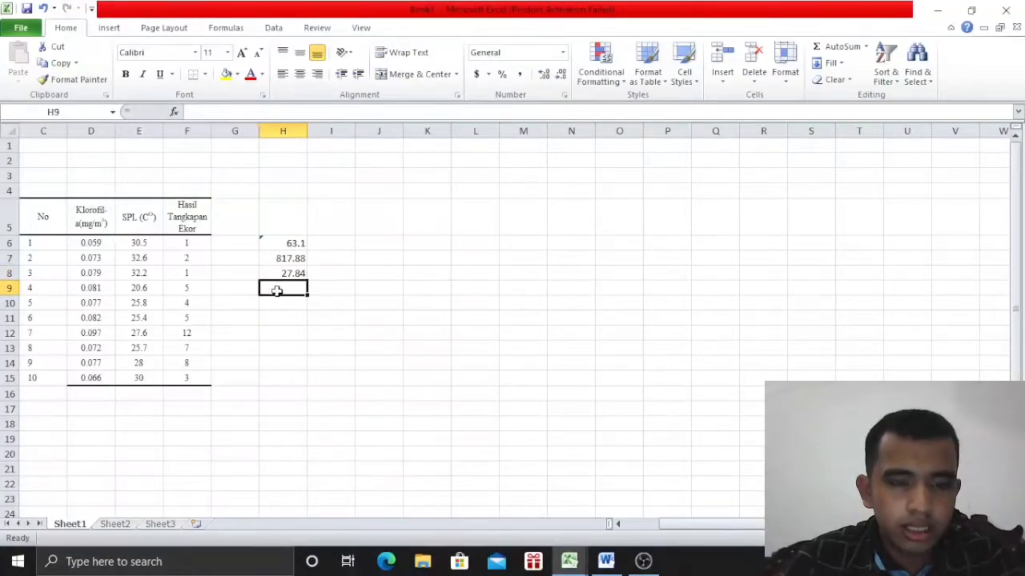
pyautogui.write('=')
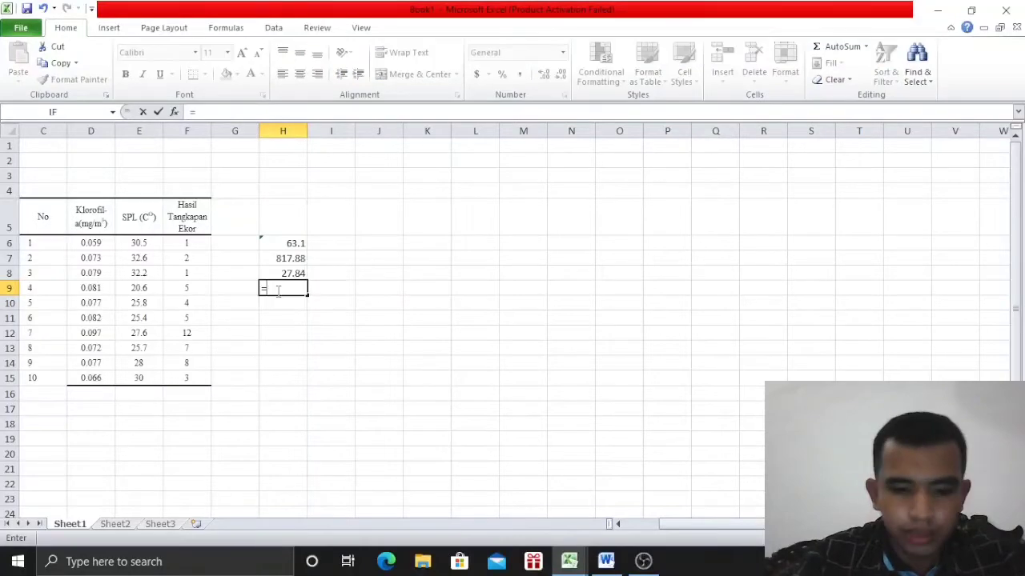
pyautogui.write('AVERAGE')
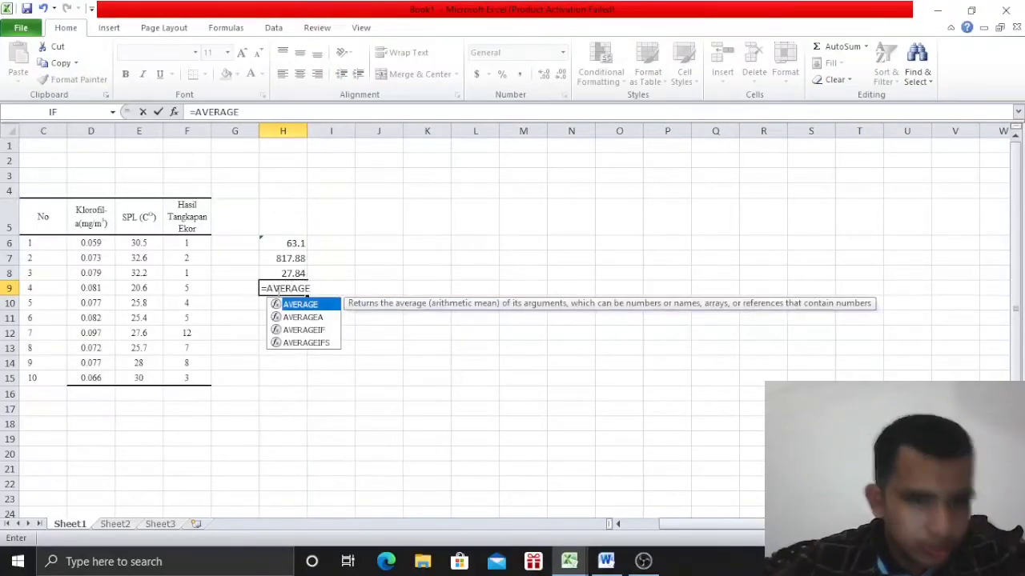
pyautogui.moveTo(108, 244); pyautogui.dragTo(110, 265)
pyautogui.click(109, 263)
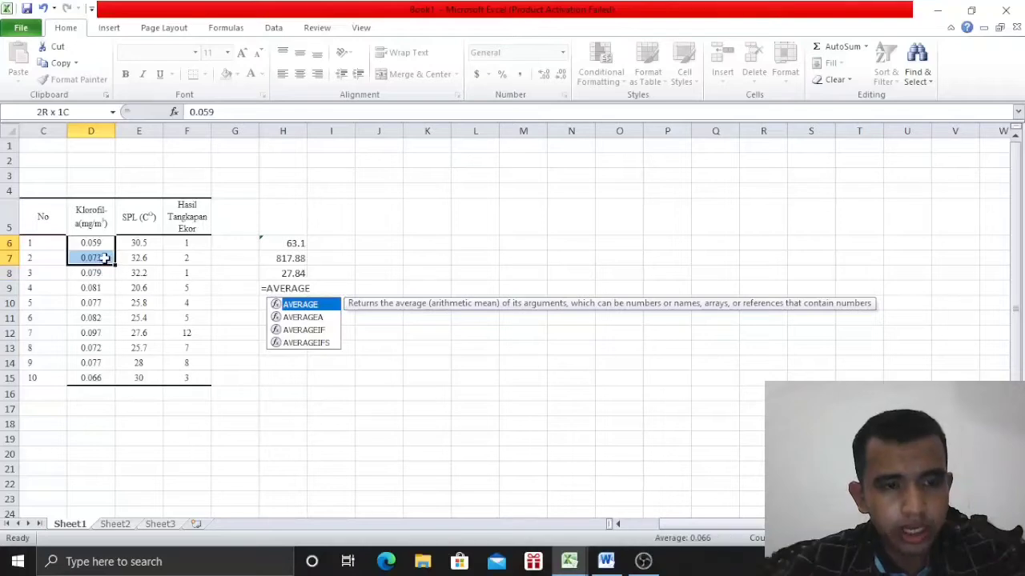
pyautogui.click(106, 272)
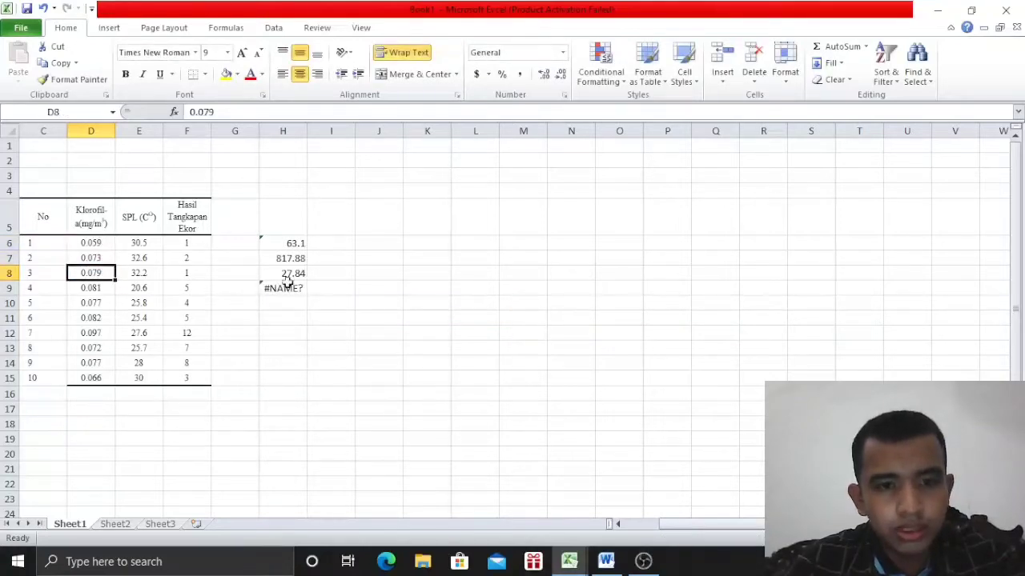
pyautogui.click(300, 297)
# Replace the formula in cell H9 with an AVERAGE of all chlorophyll values, D6:D15
pyautogui.click(298, 289)
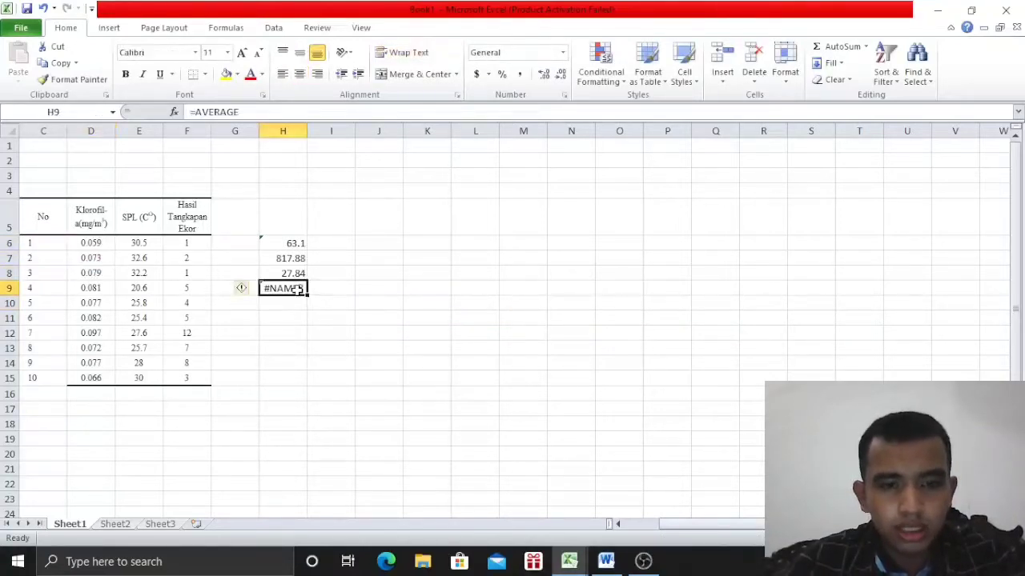
pyautogui.press('Delete')
pyautogui.write('=AVERAGE')
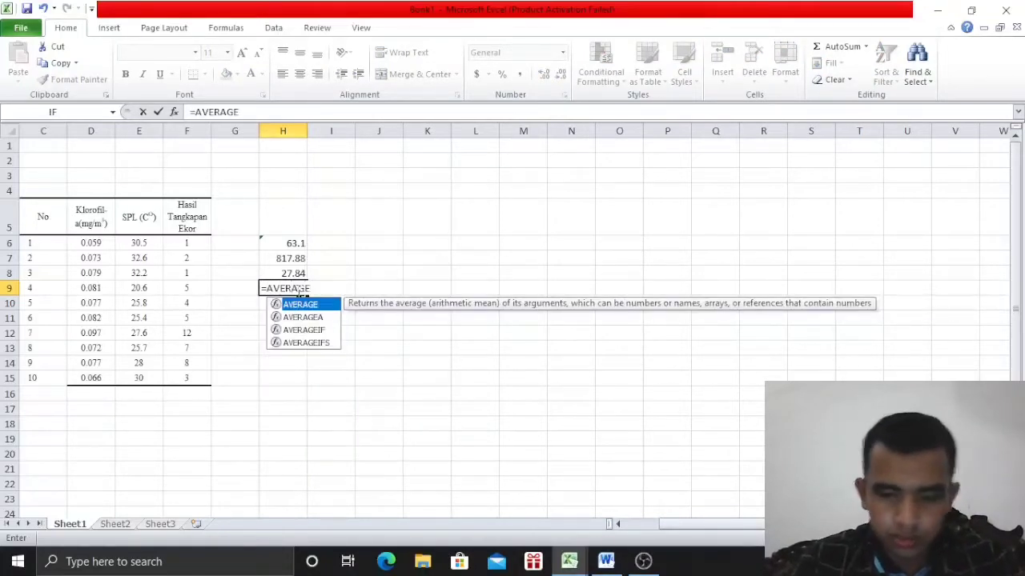
pyautogui.write('(')
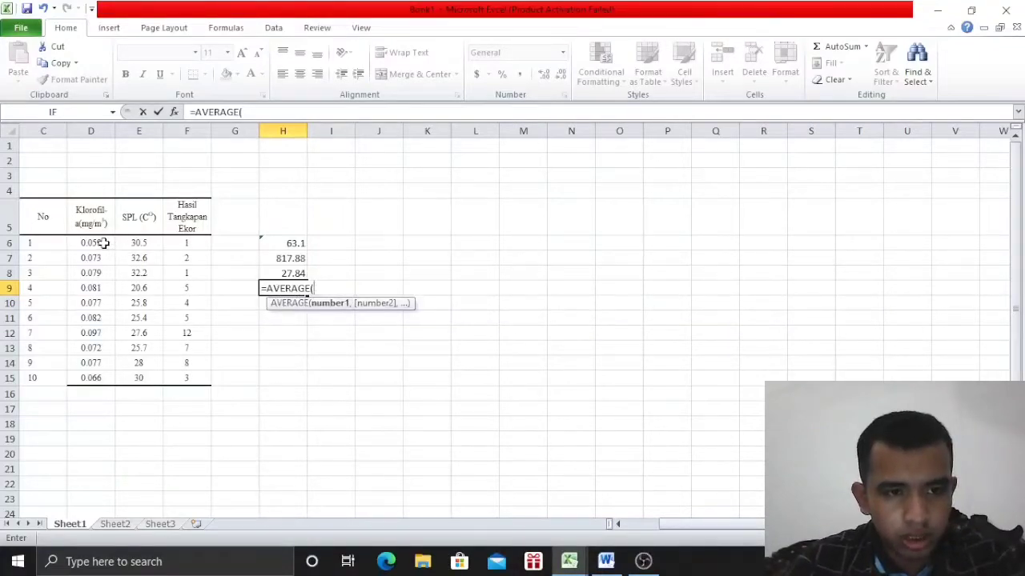
pyautogui.moveTo(101, 242); pyautogui.dragTo(108, 388)
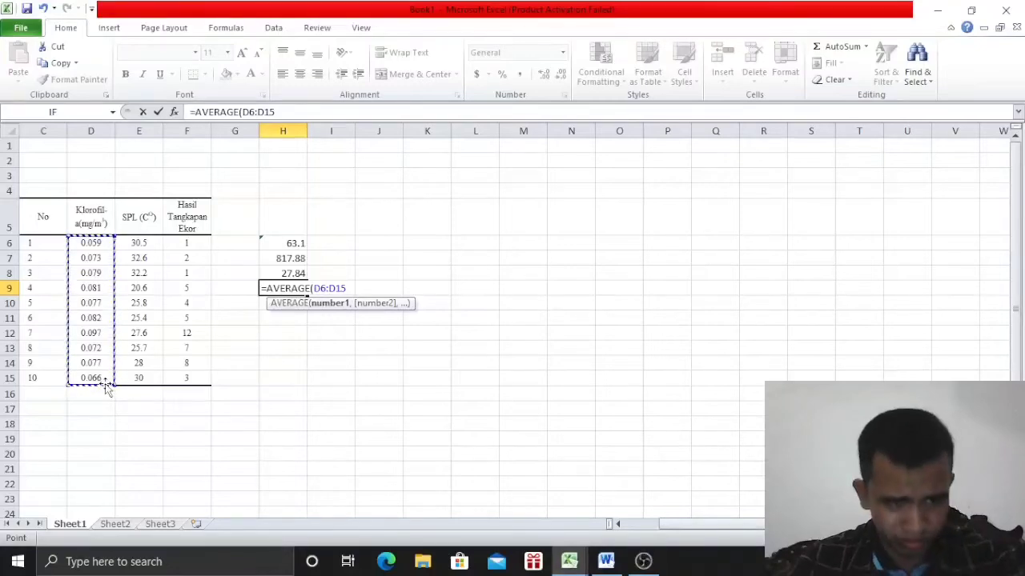
pyautogui.press('Return')
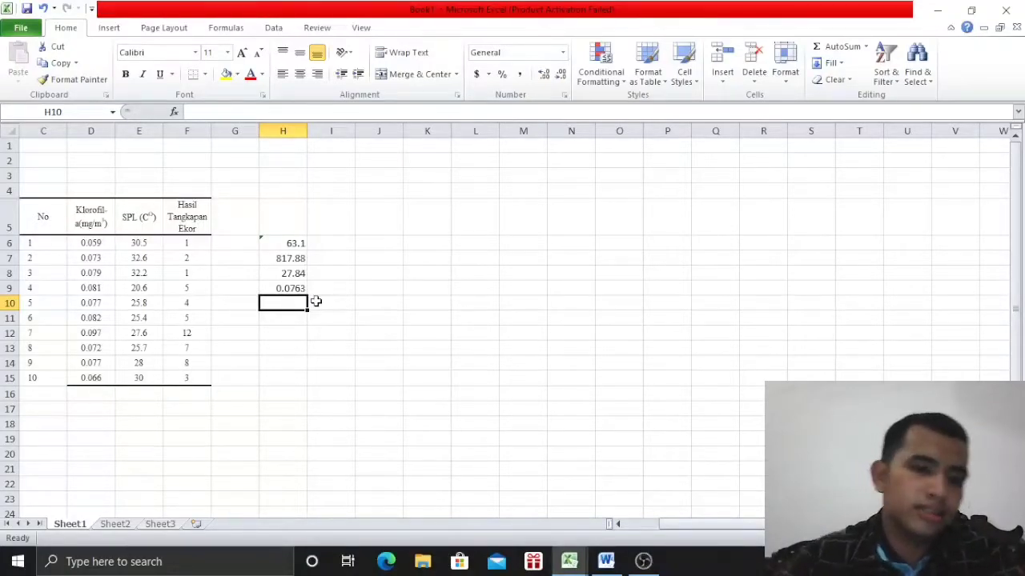
# Enter a MOD formula in cell H10 that divides the catch value in F12 by the one in F13
pyautogui.click(194, 334)
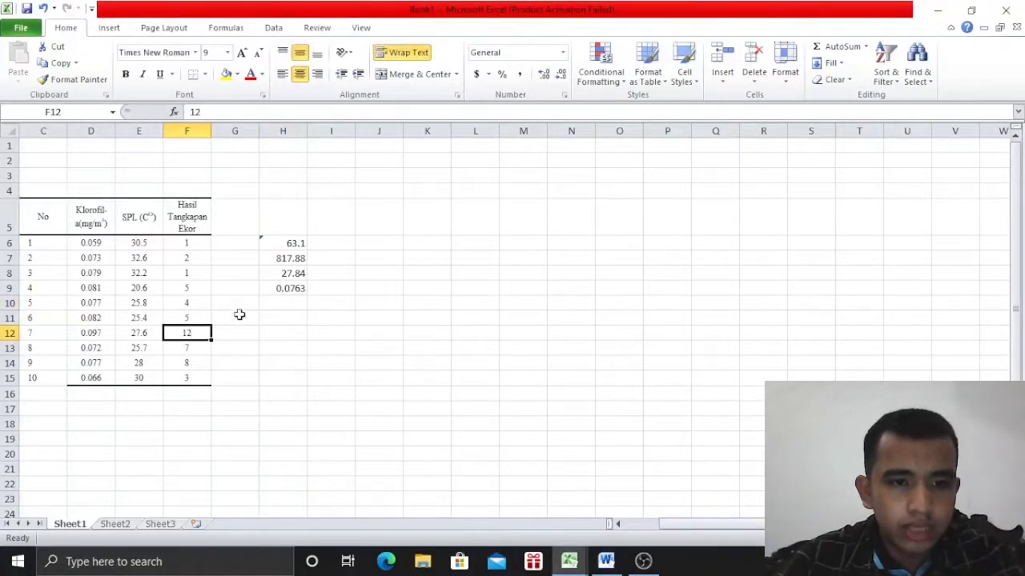
pyautogui.click(290, 302)
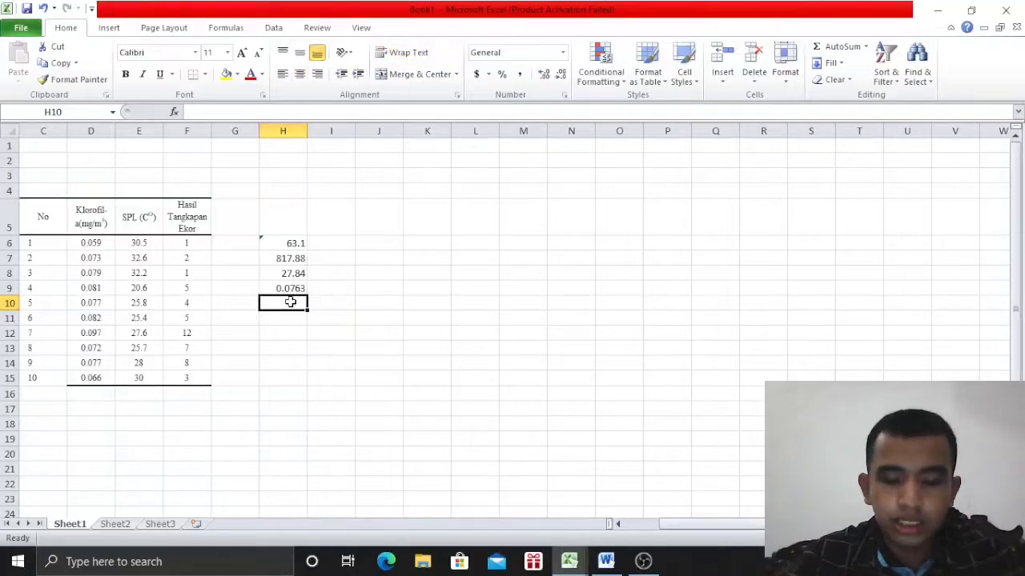
pyautogui.write('=MOD')
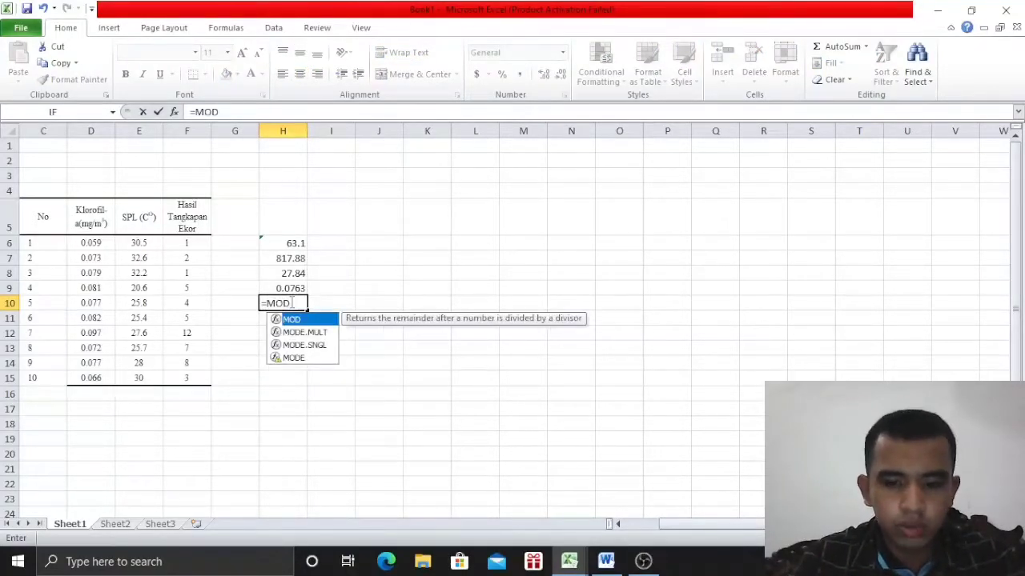
pyautogui.write('(')
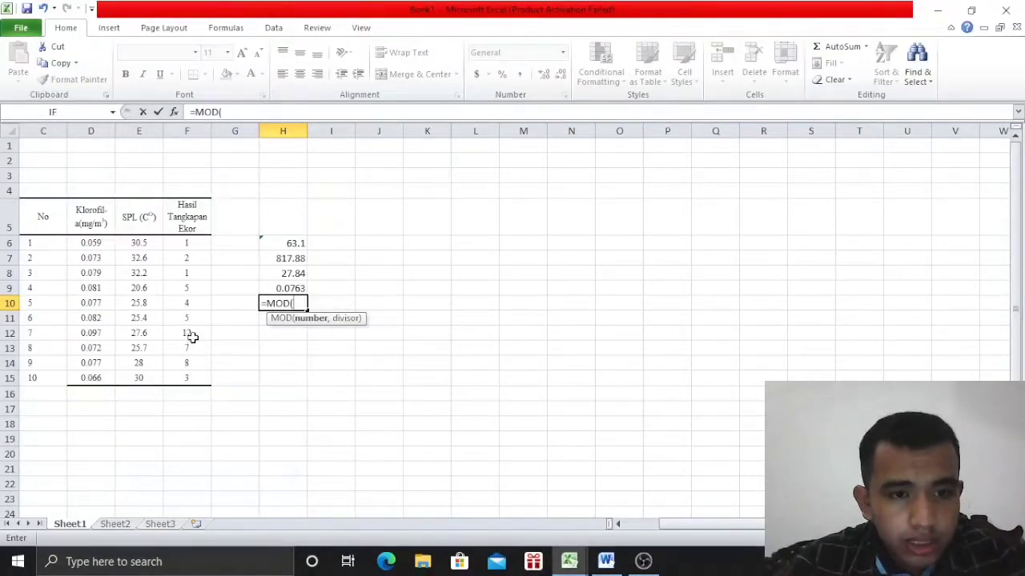
pyautogui.moveTo(192, 335); pyautogui.dragTo(199, 343)
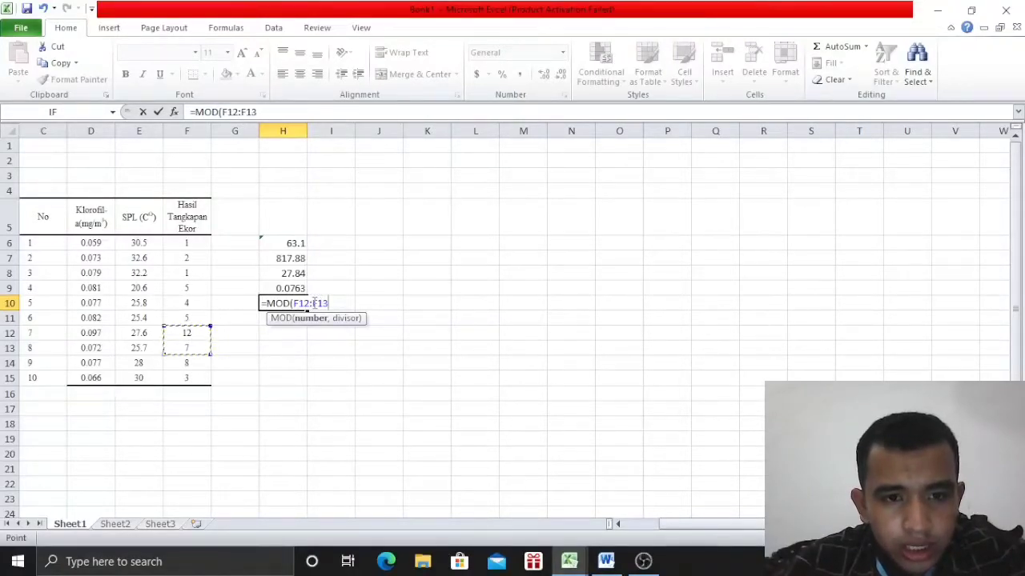
pyautogui.click(314, 304)
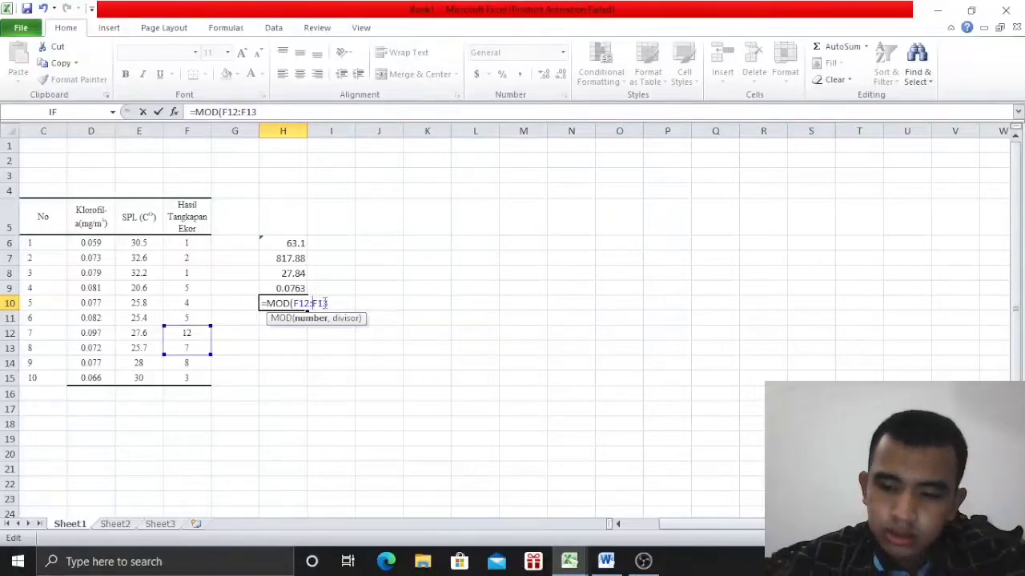
pyautogui.press('BackSpace')
pyautogui.write(',')
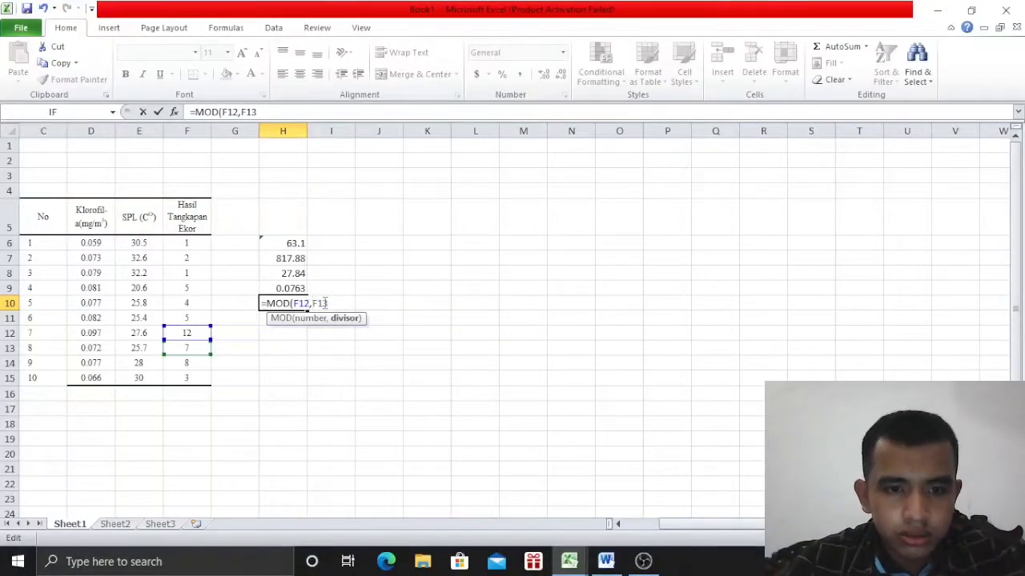
pyautogui.press('Return')
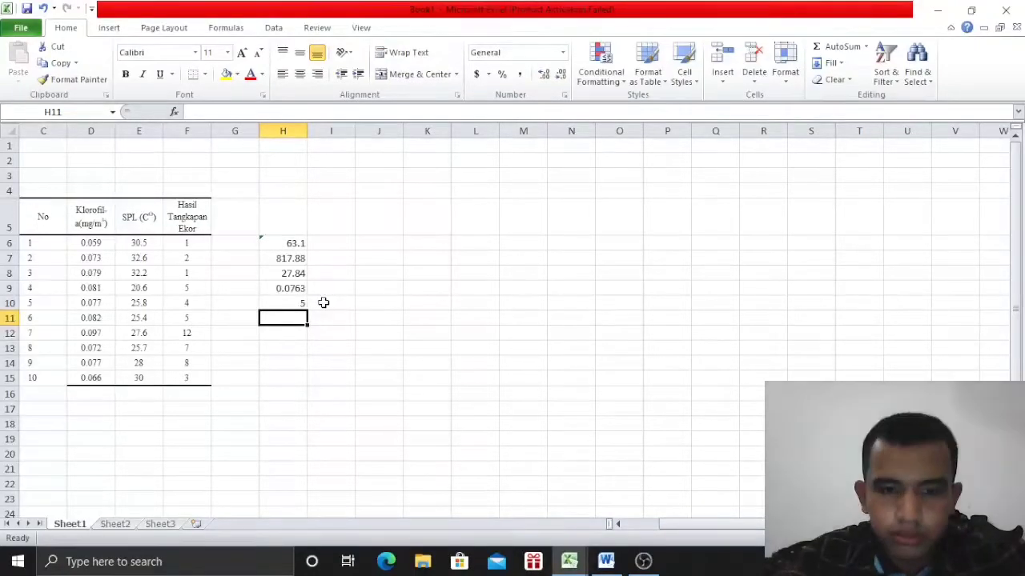
# Enter a MID formula in cell H11 that extracts 3 characters from the catch header in F5, starting at character 4
pyautogui.write('=MID')
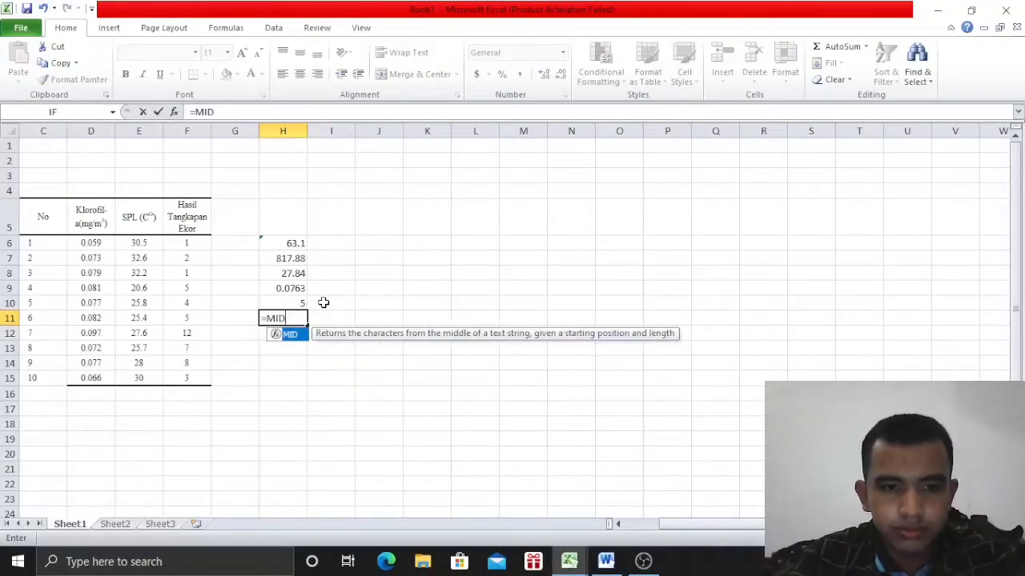
pyautogui.write('(')
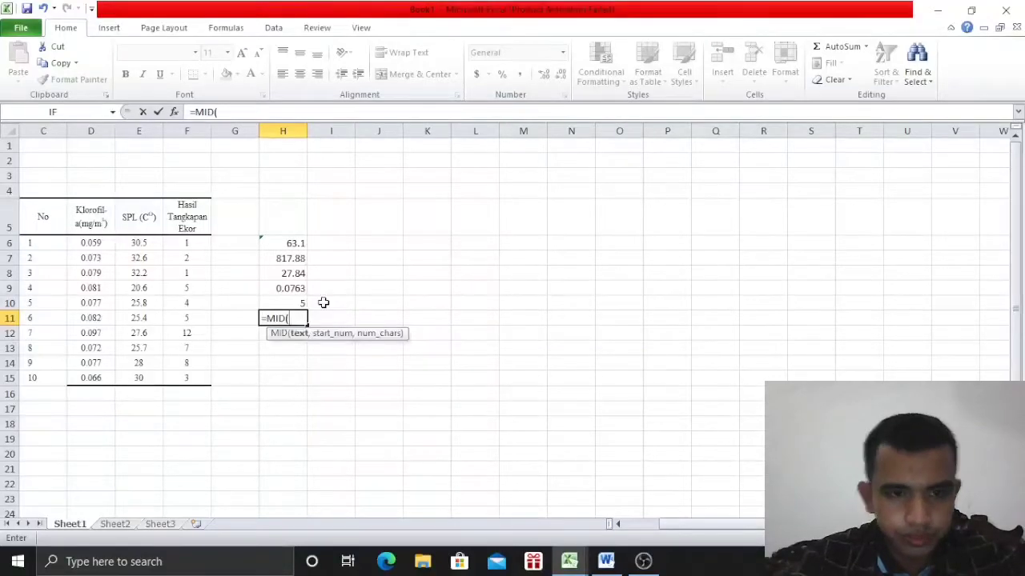
pyautogui.click(190, 220)
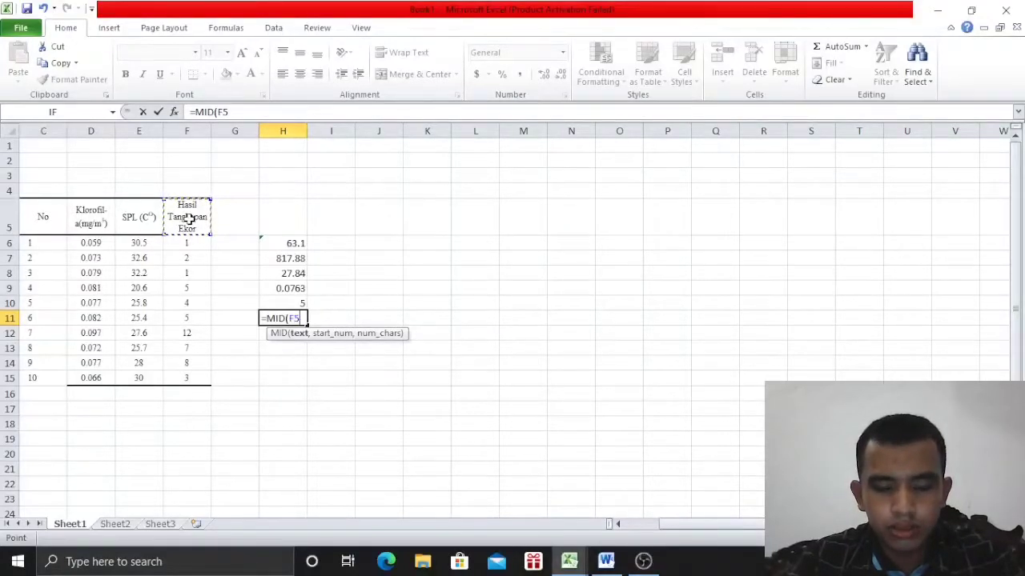
pyautogui.write(',4')
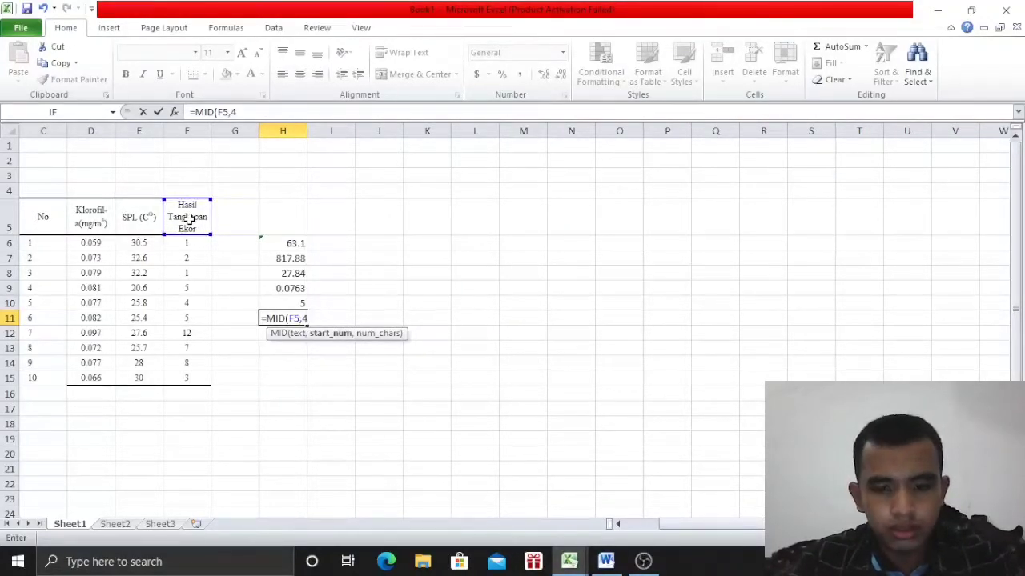
pyautogui.write(',3')
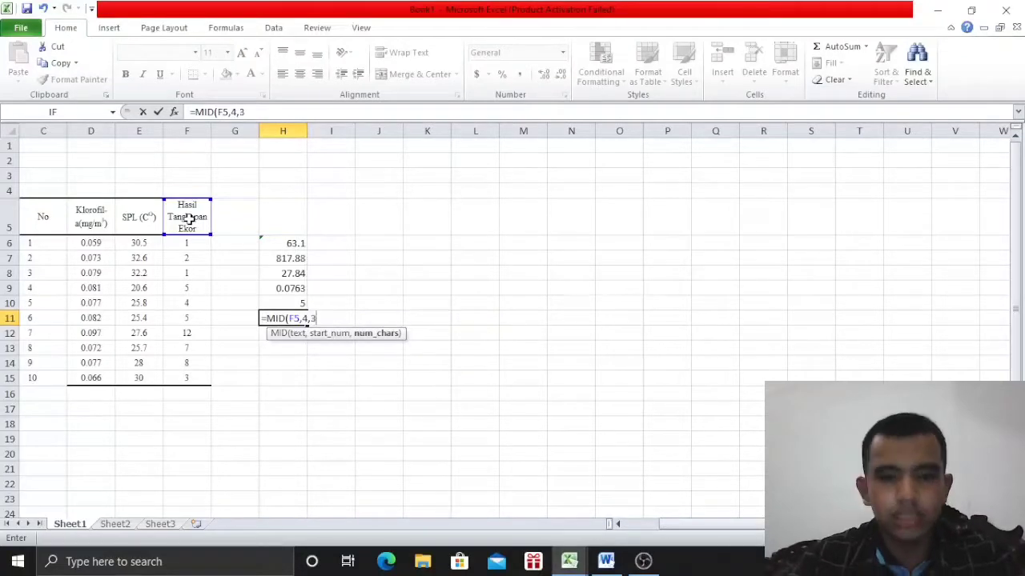
pyautogui.press('Return')
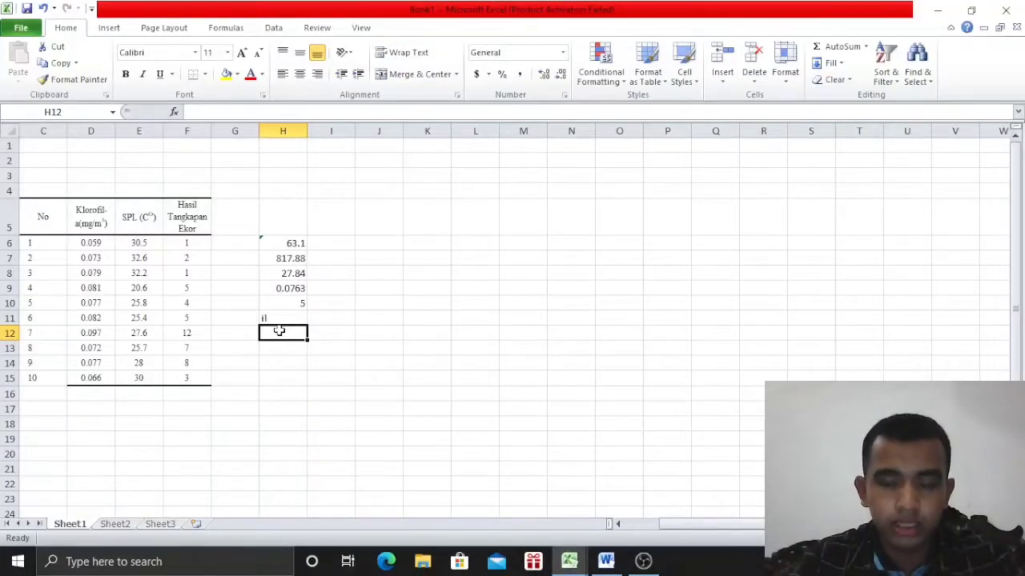
# Enter a MID formula in cell H12 that extracts 3 characters from the text "JAKARTA", starting at character 2
pyautogui.write('=')
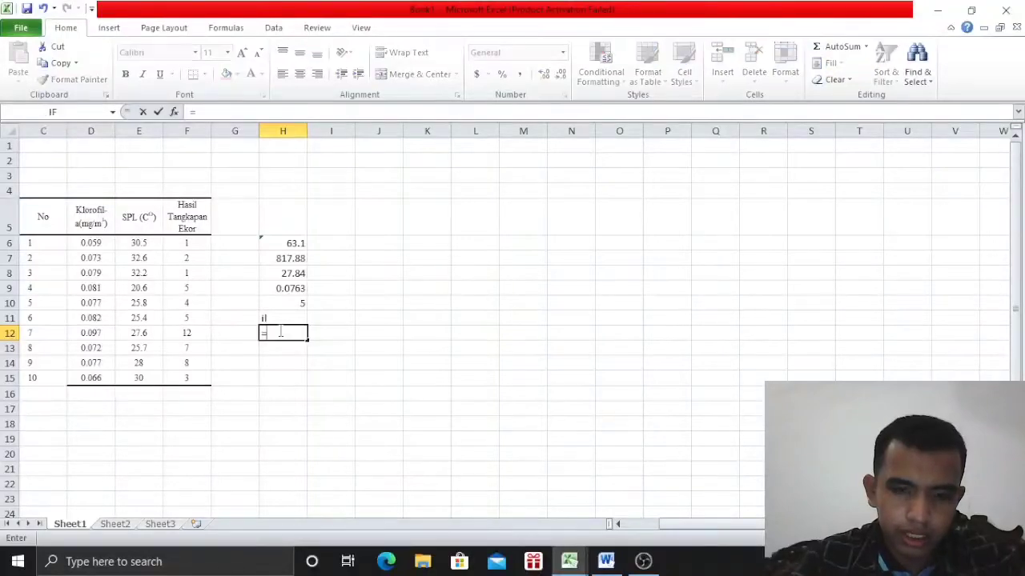
pyautogui.write('MID')
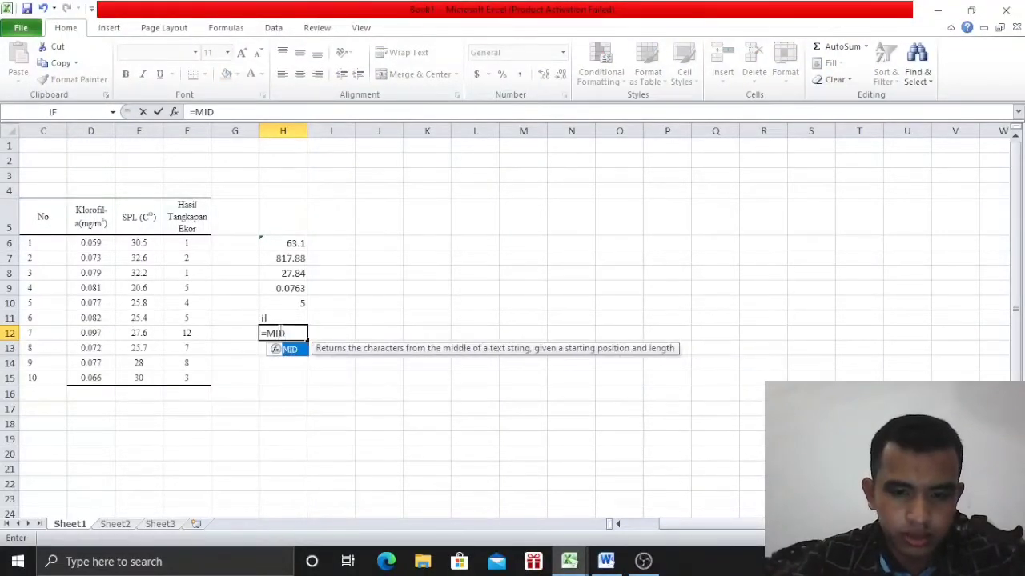
pyautogui.write('(')
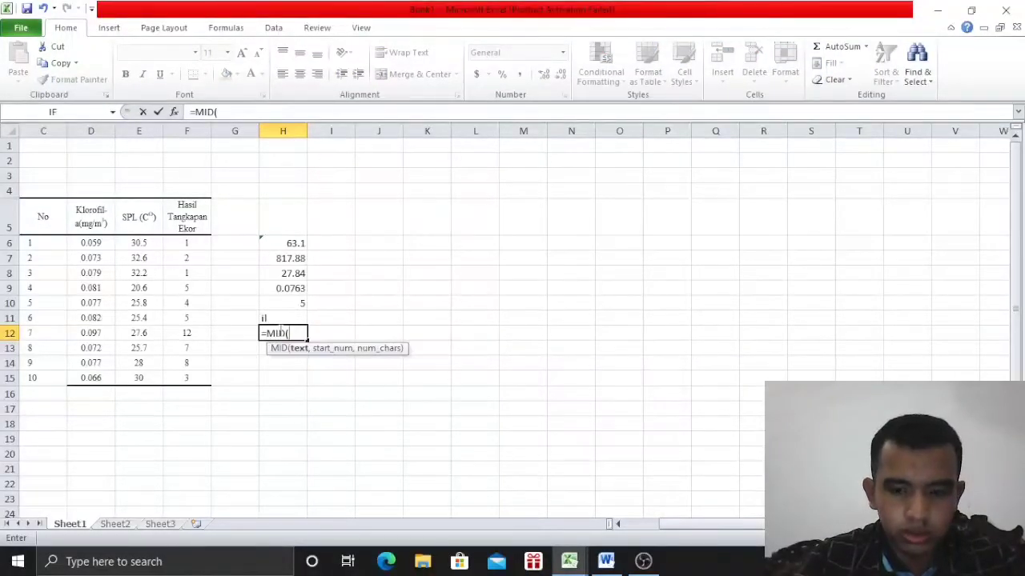
pyautogui.write('"')
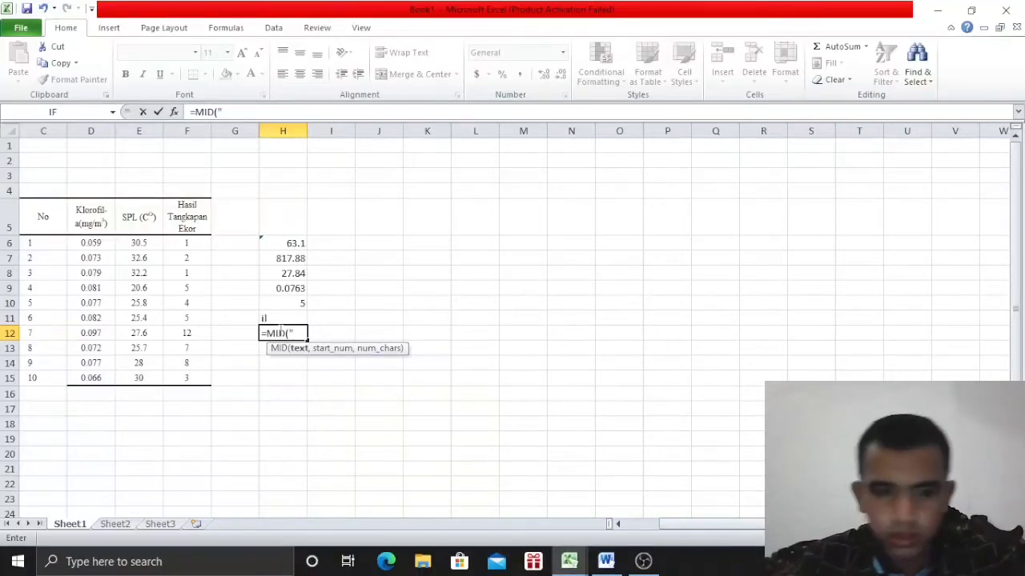
pyautogui.write('JAKARTA"')
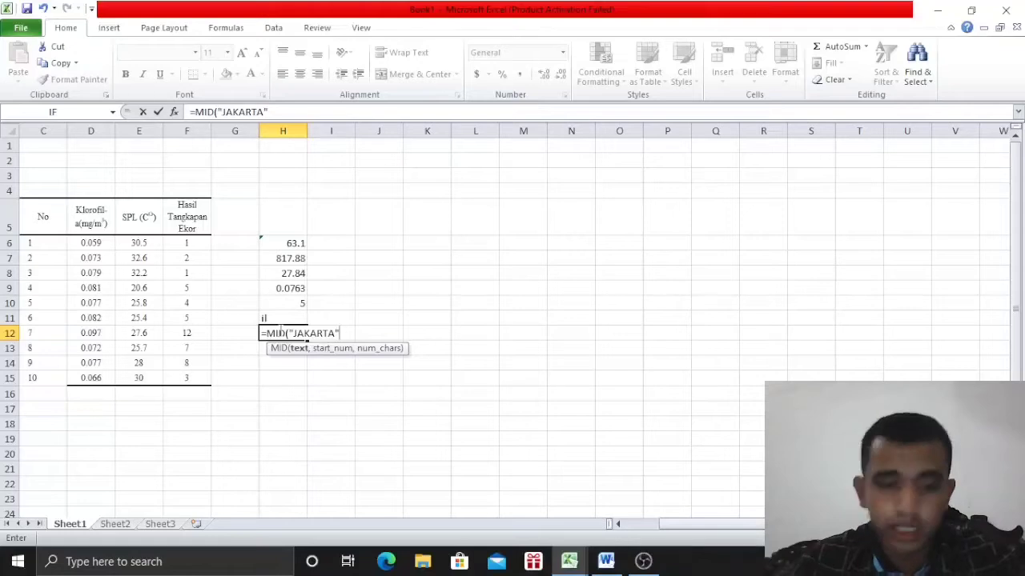
pyautogui.write(',')
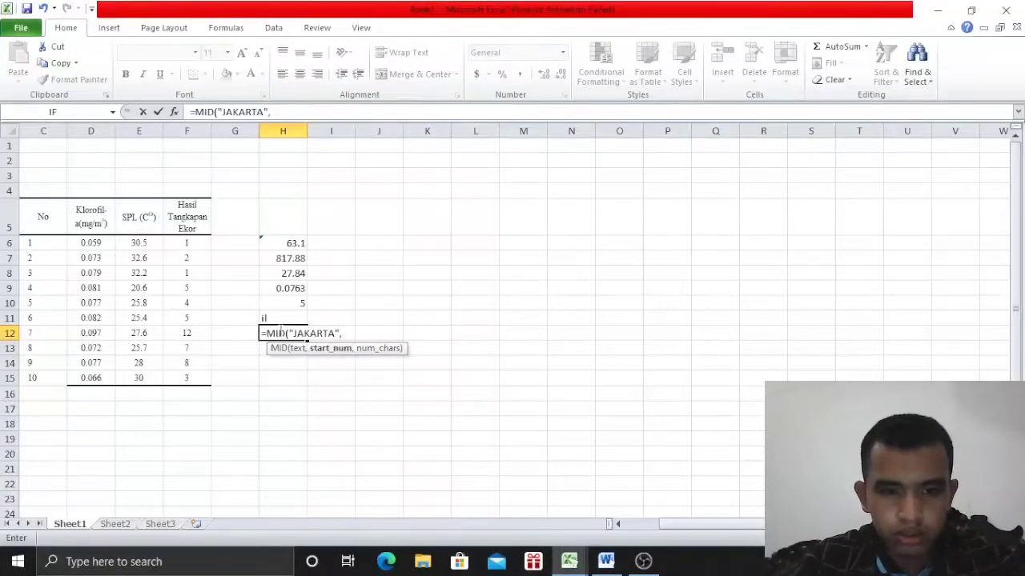
pyautogui.write('2,3')
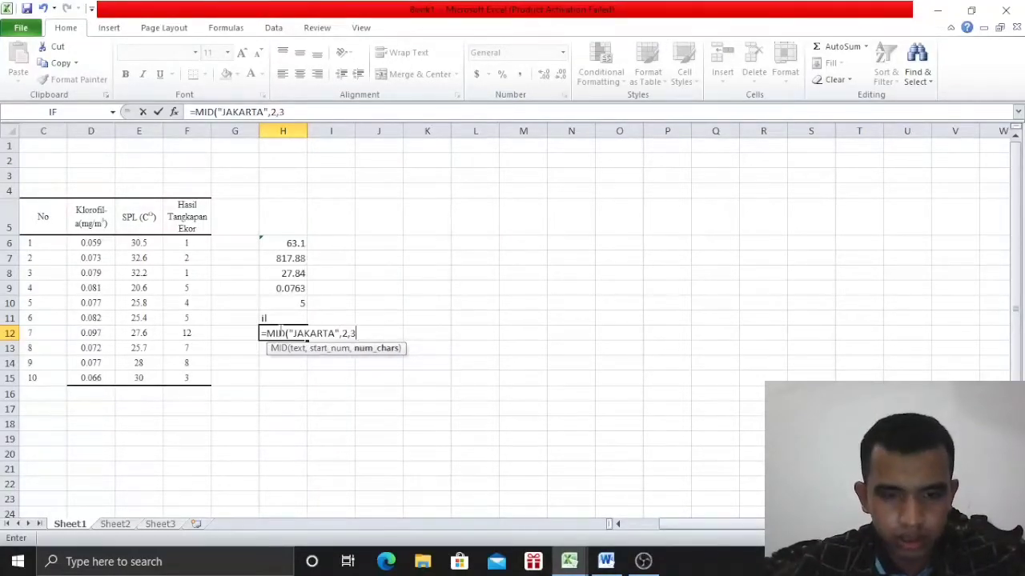
pyautogui.press('Return')
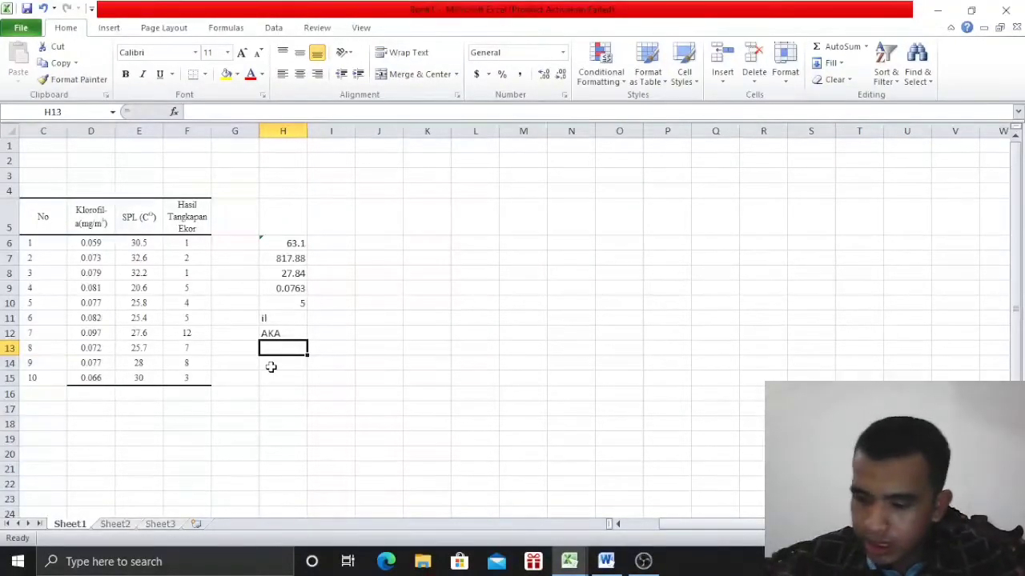
# Enter a LEN formula in cell H13 that counts the characters of the chlorophyll header in D5
pyautogui.write('=')
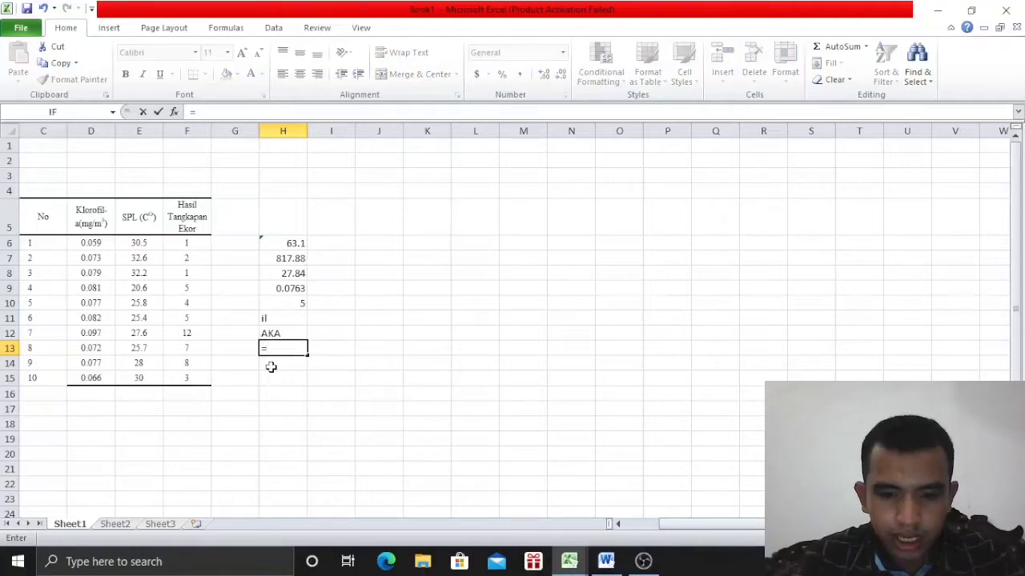
pyautogui.write('LEN')
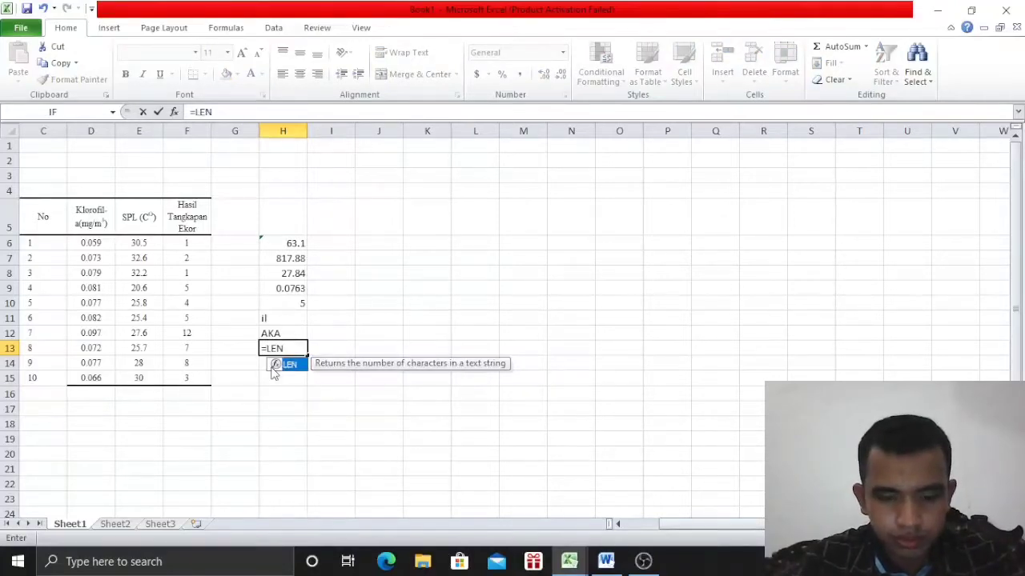
pyautogui.write('(')
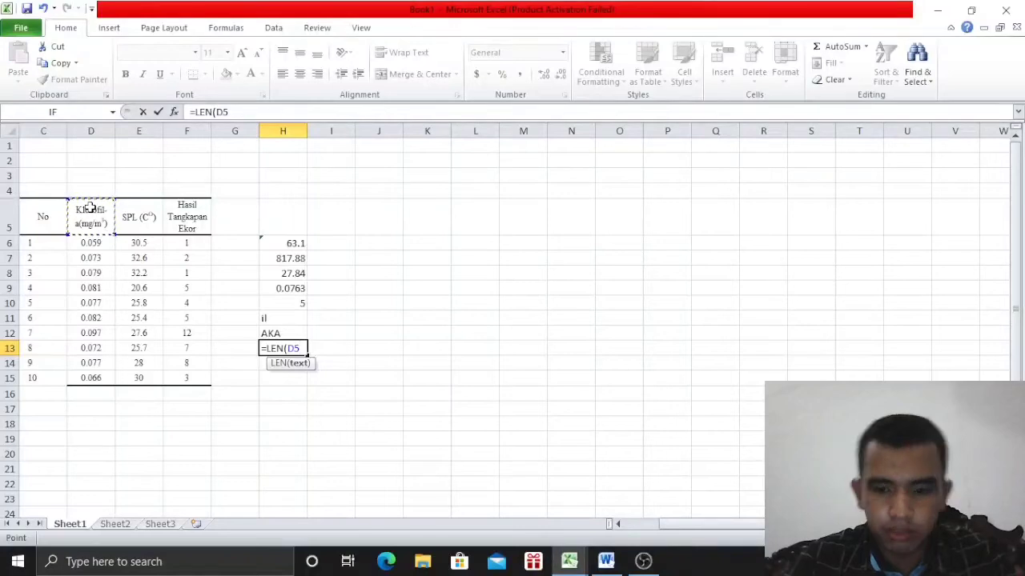
pyautogui.press('Return')
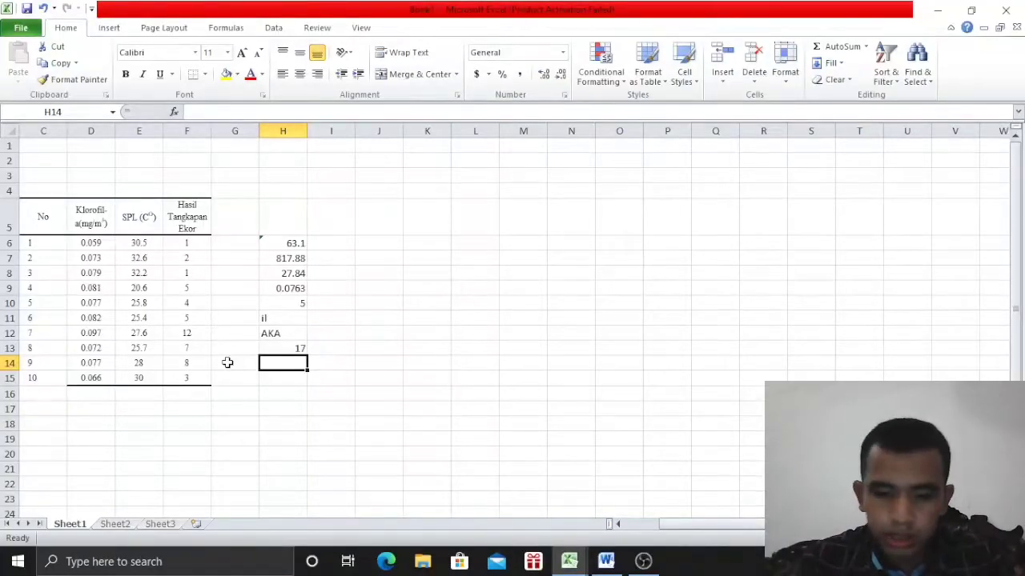
# Insert an IF function in cell H14 with the logical test E6>40
pyautogui.write('=IF')
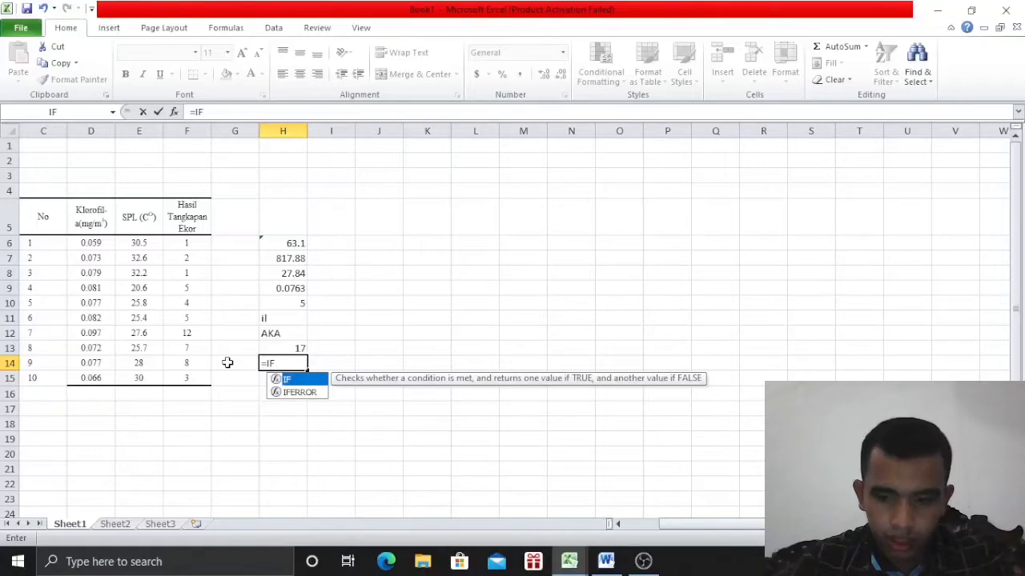
pyautogui.press('Escape')
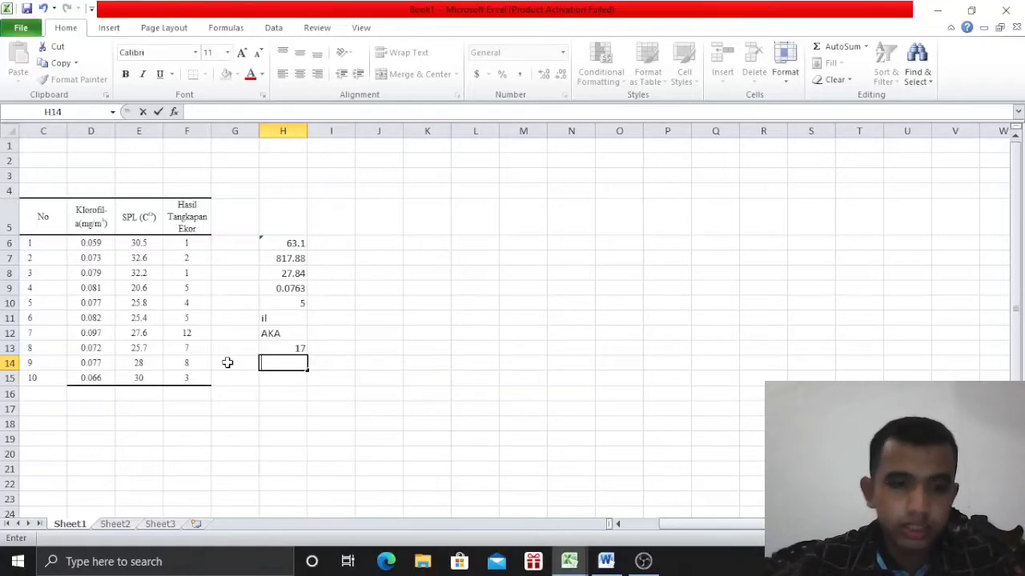
pyautogui.click(175, 112)
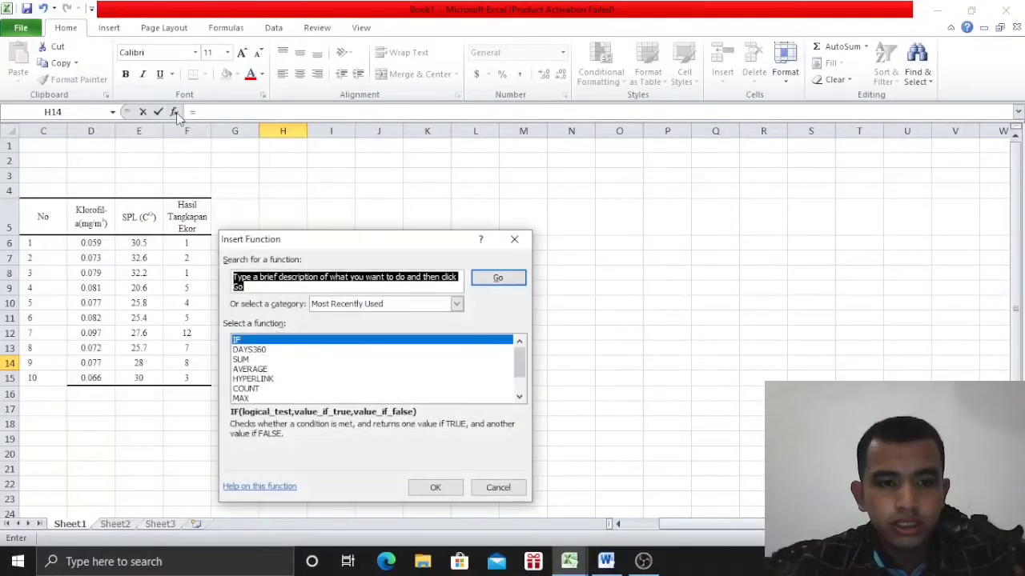
pyautogui.click(288, 344)
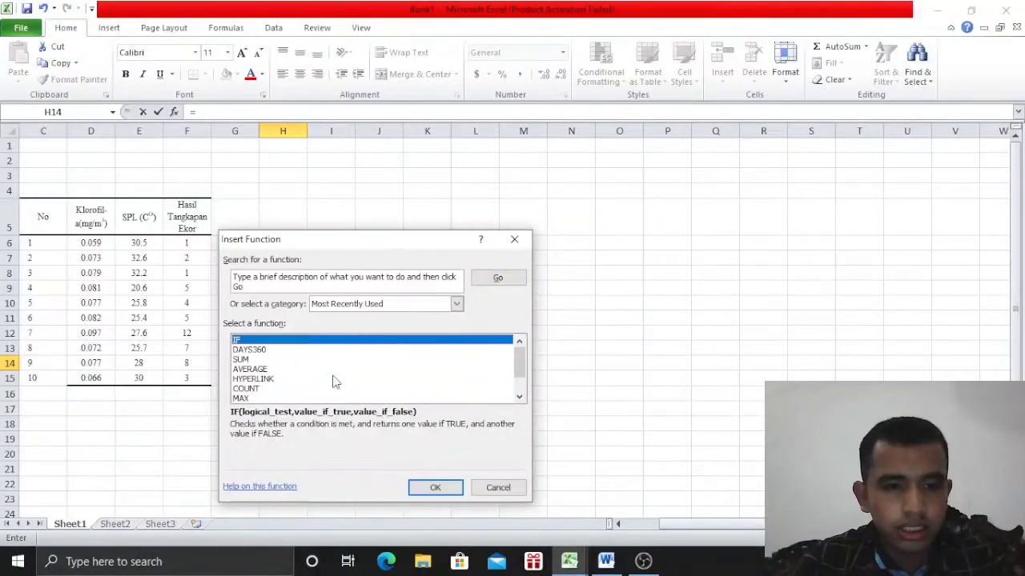
pyautogui.click(438, 488)
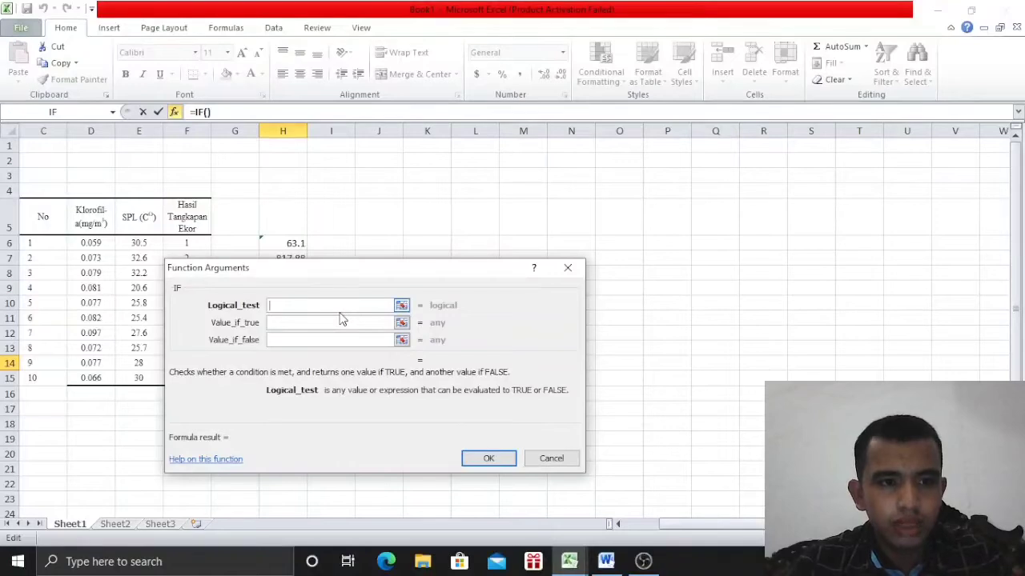
pyautogui.write('e')
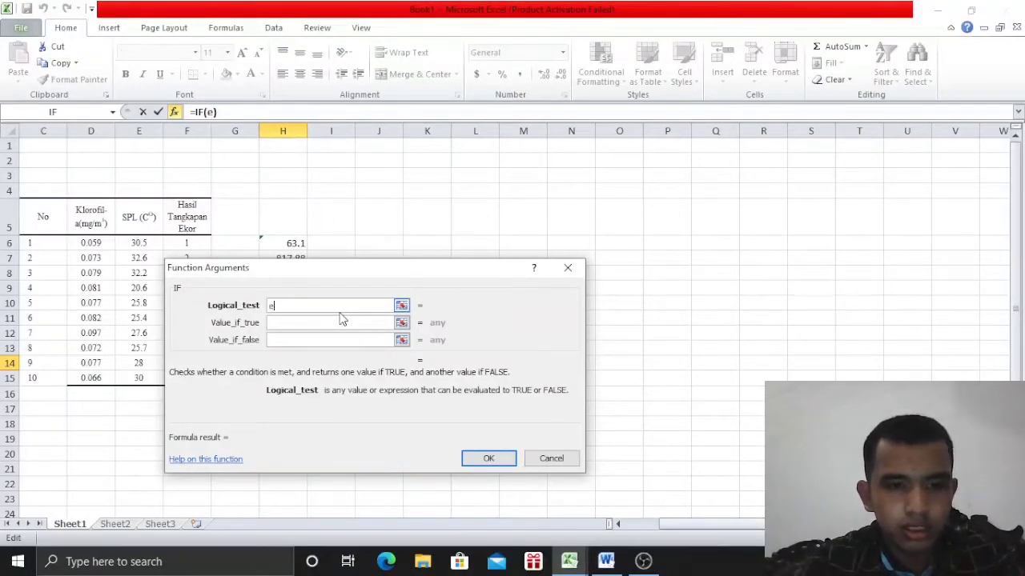
pyautogui.press('BackSpace')
pyautogui.write('E6')
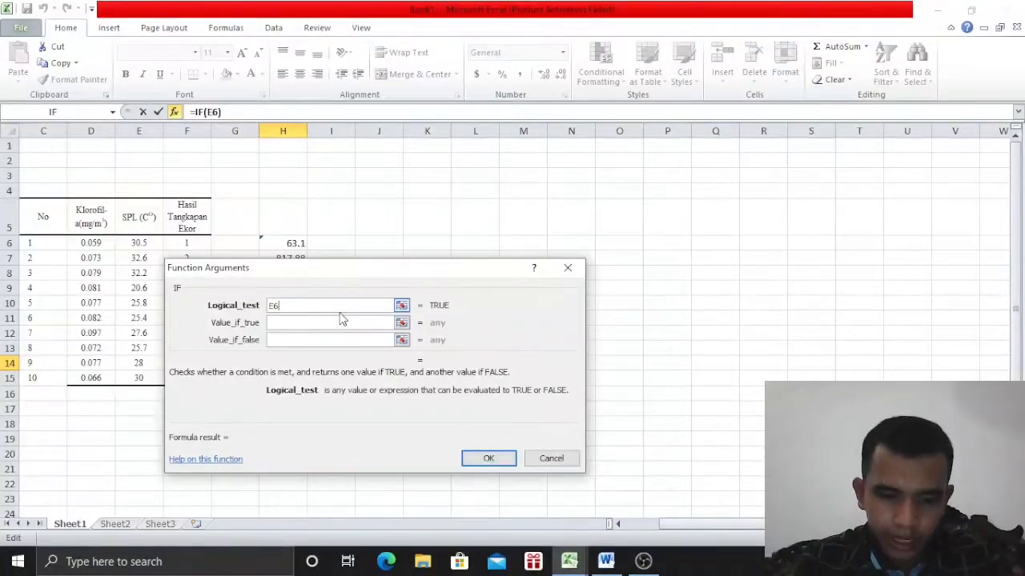
pyautogui.write('>40')
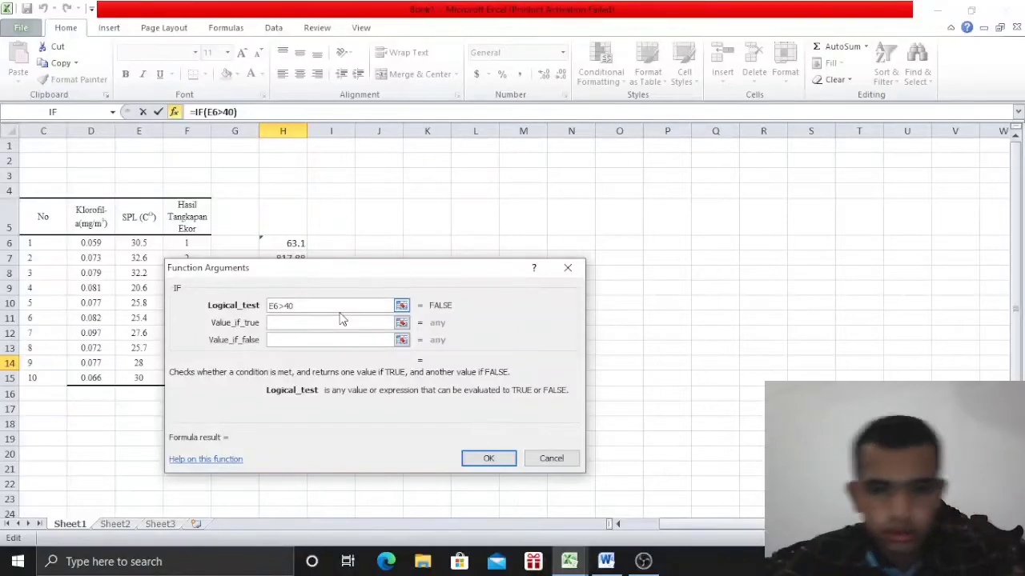
# Make the IF function in H14 return "BENAR" when true and "SALAH" when false, and commit the formula
pyautogui.click(325, 323)
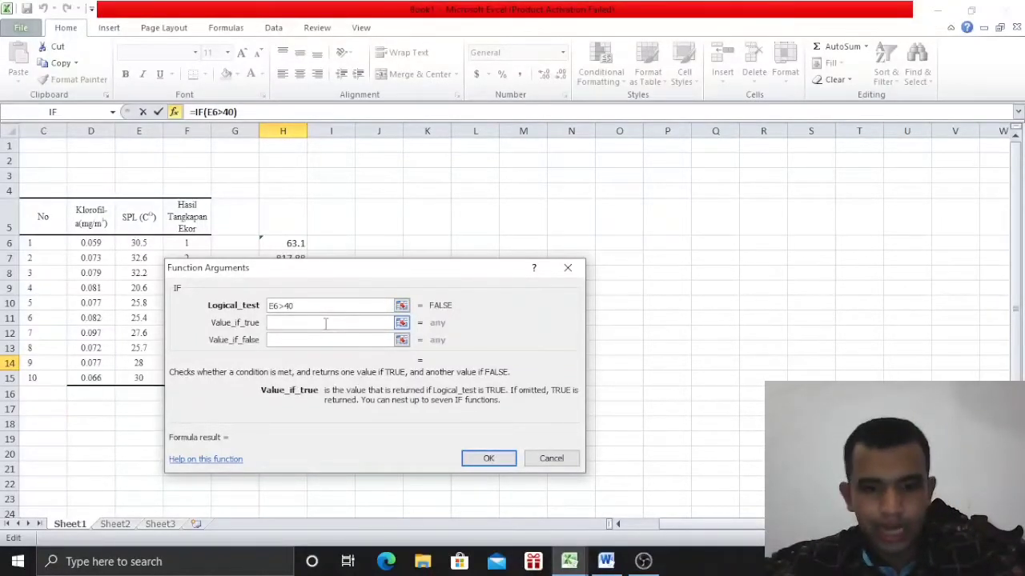
pyautogui.write('"')
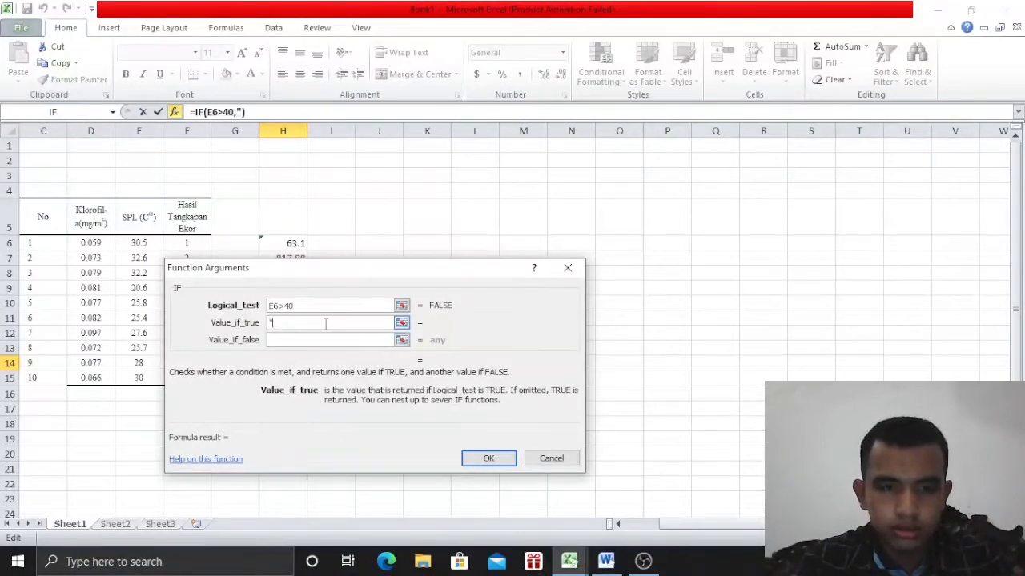
pyautogui.write('B')
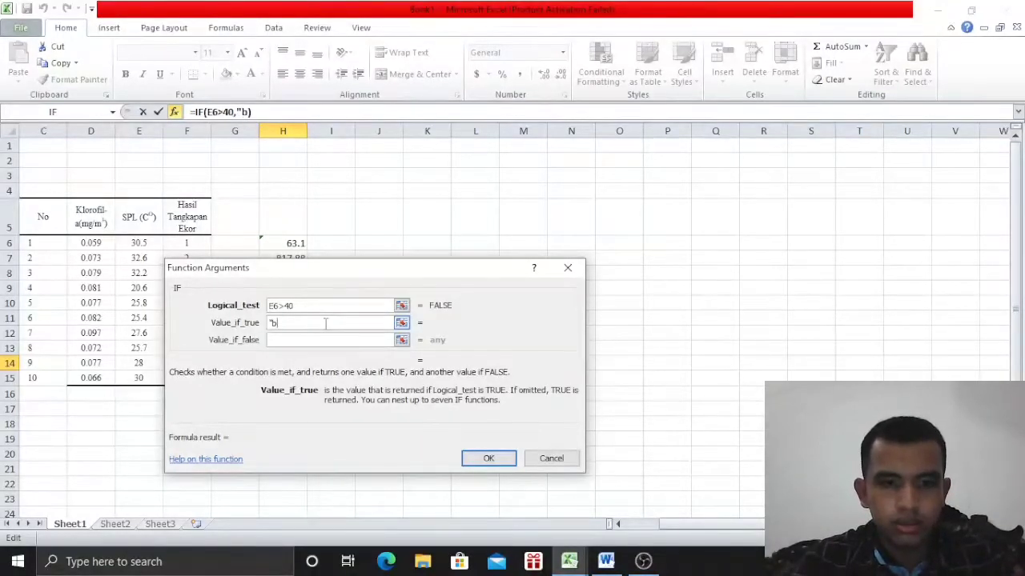
pyautogui.press('BackSpace')
pyautogui.write('BENAR')
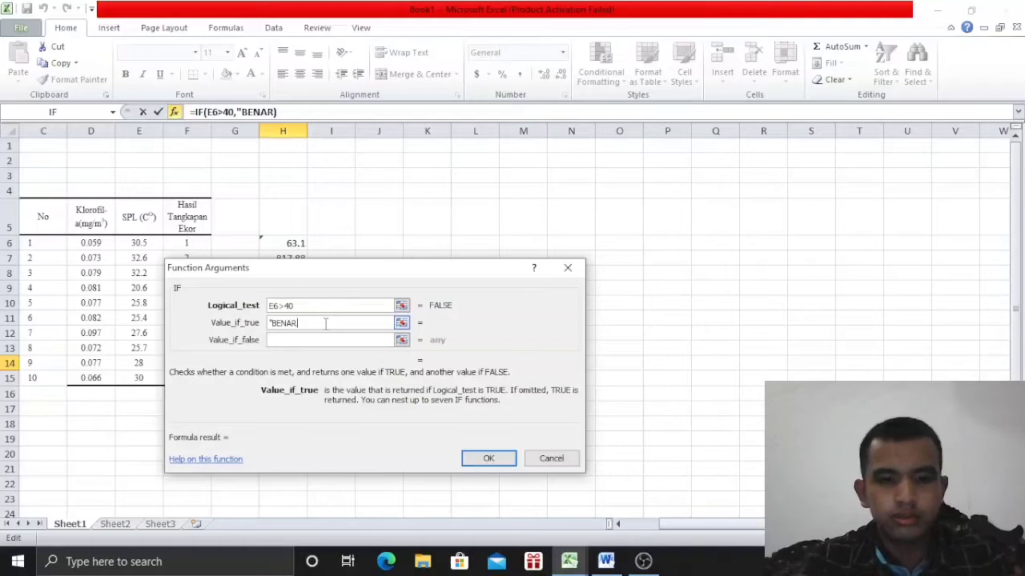
pyautogui.write('"')
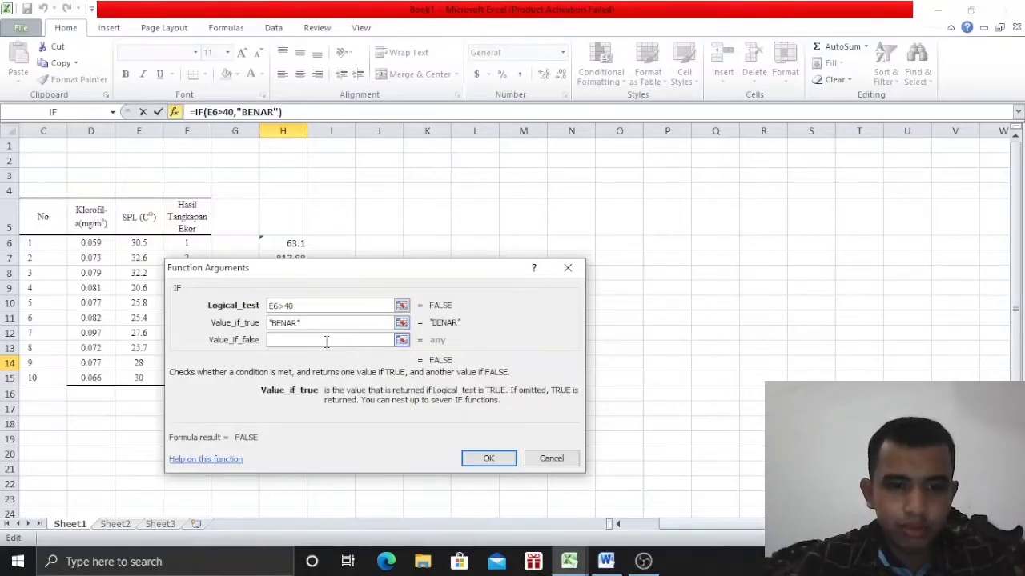
pyautogui.click(326, 343)
pyautogui.write('"')
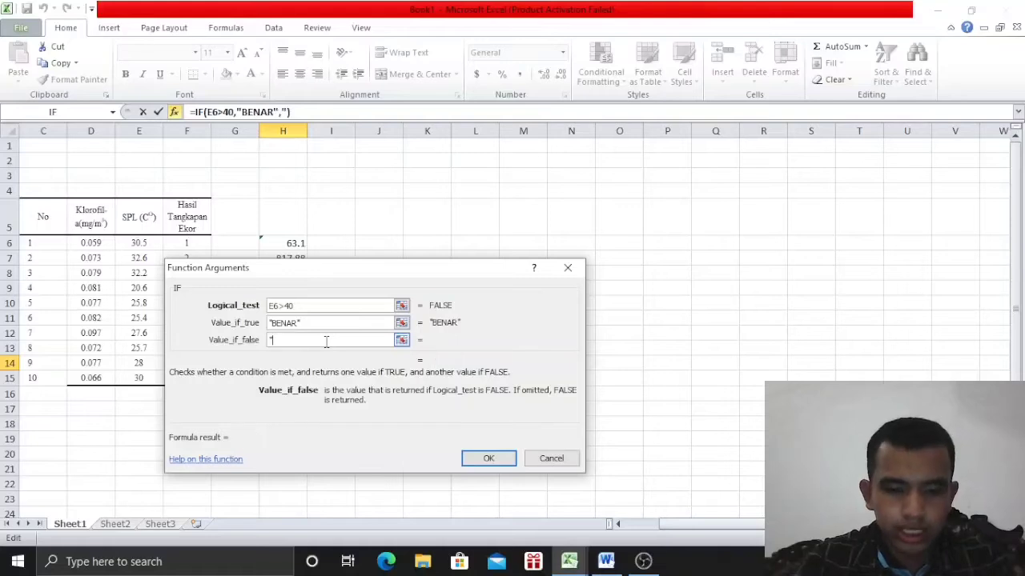
pyautogui.write('SALAH"')
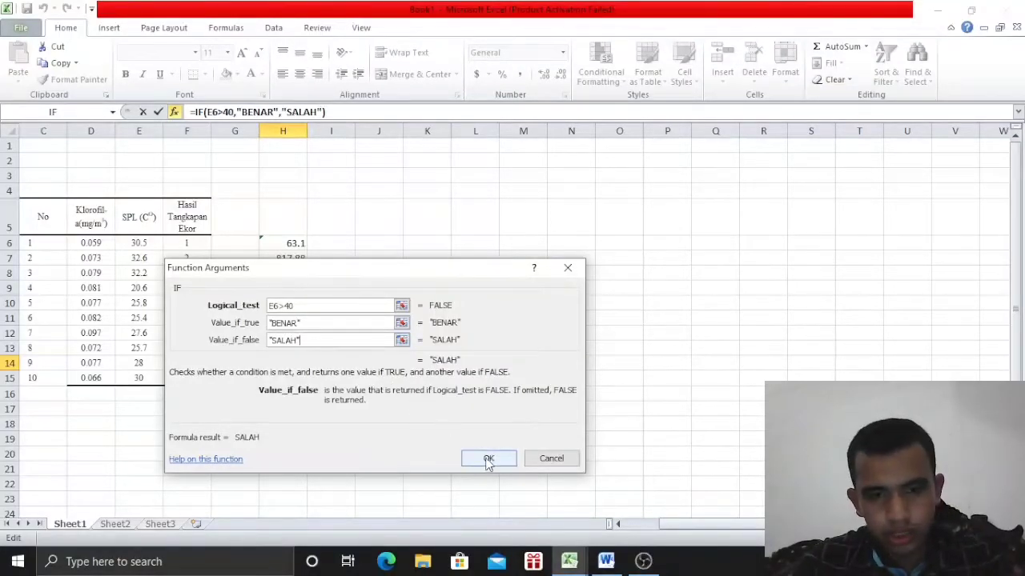
pyautogui.click(488, 462)
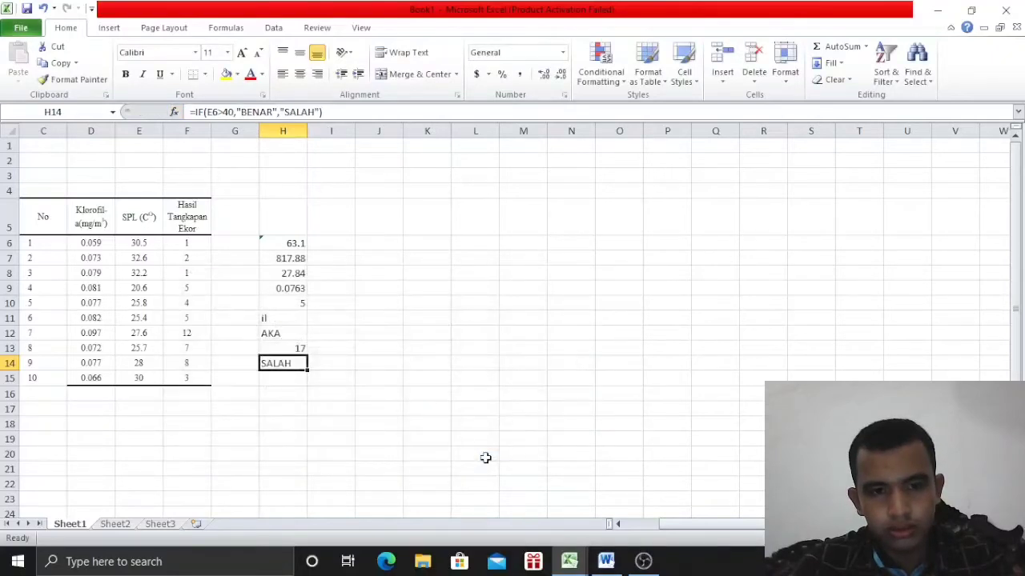
pyautogui.click(300, 381)
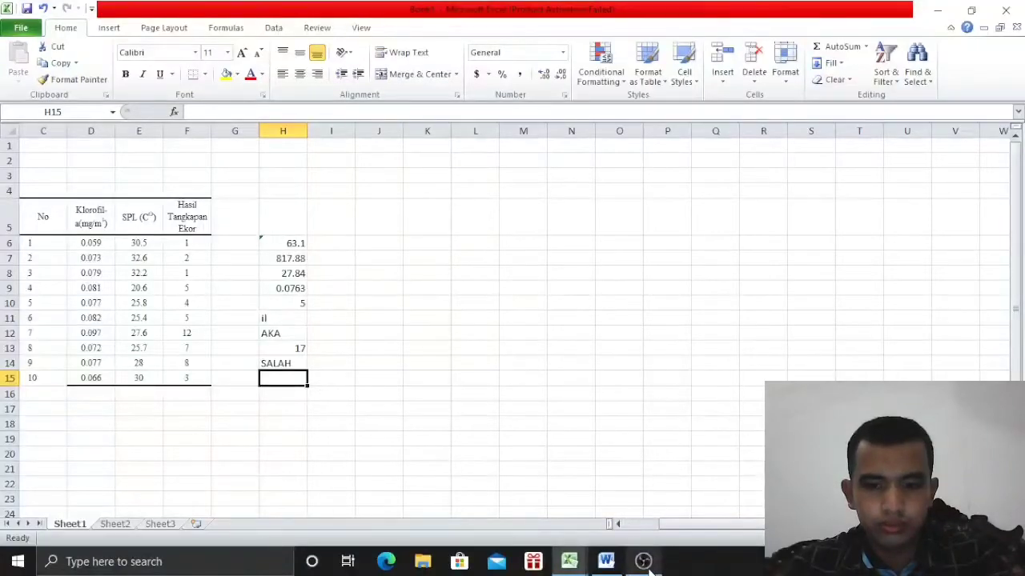
pyautogui.moveTo(646, 565)
pyautogui.click(649, 520)
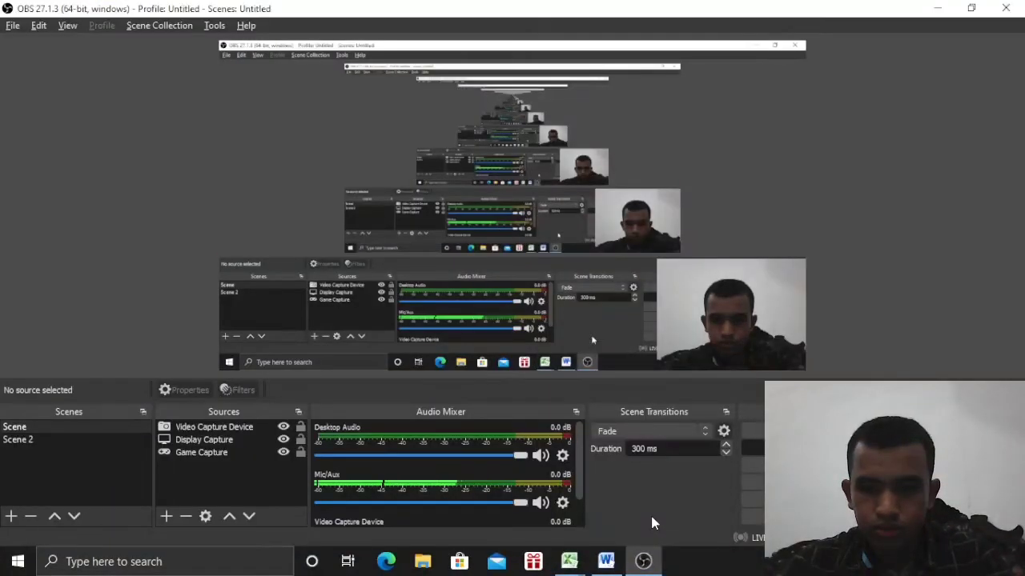
pyautogui.moveTo(569, 561)
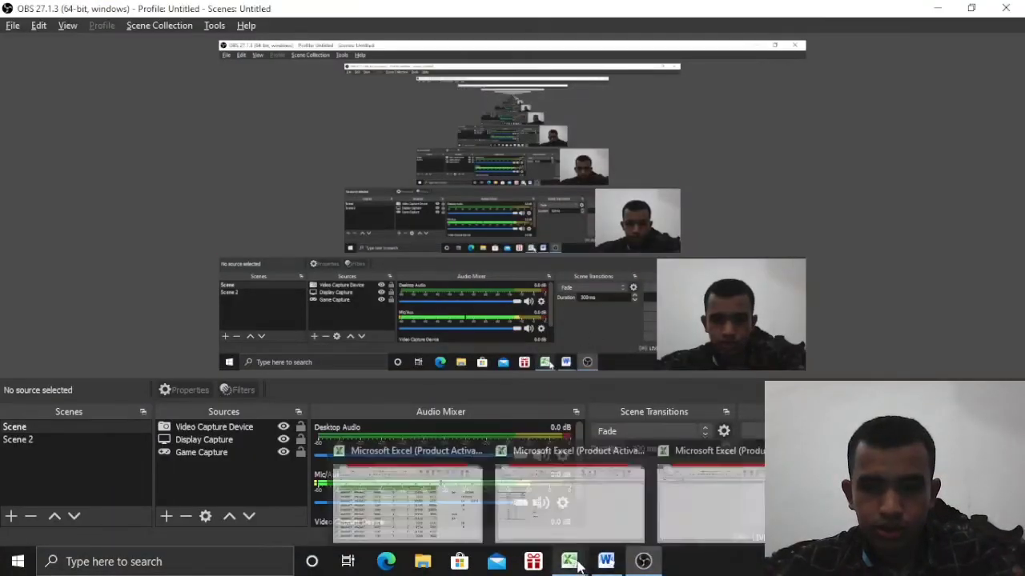
pyautogui.click(591, 504)
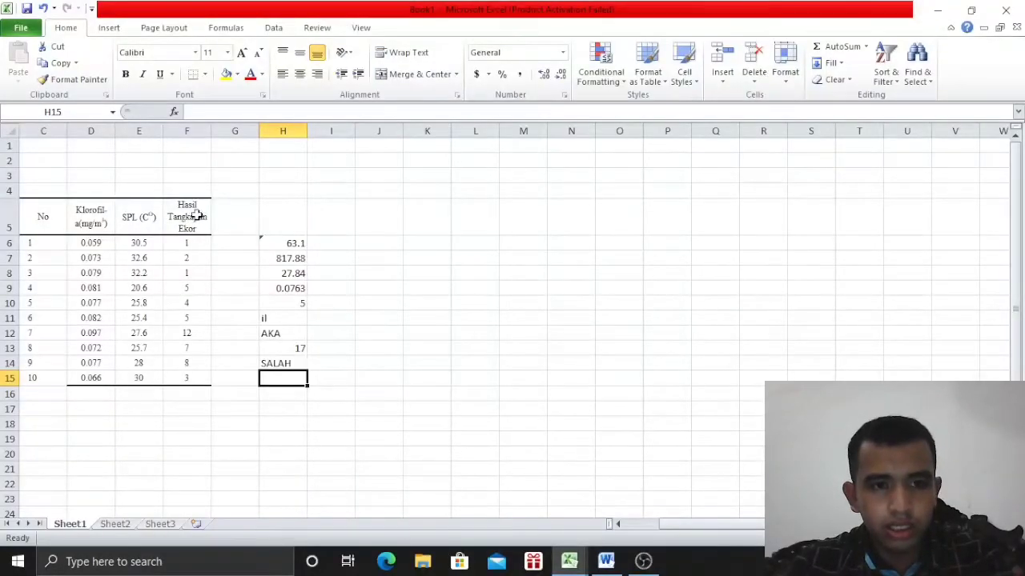
# Insert a 100% stacked 3-D column chart of the catch data in F5:F15 and place it beside the column H results
pyautogui.click(113, 28)
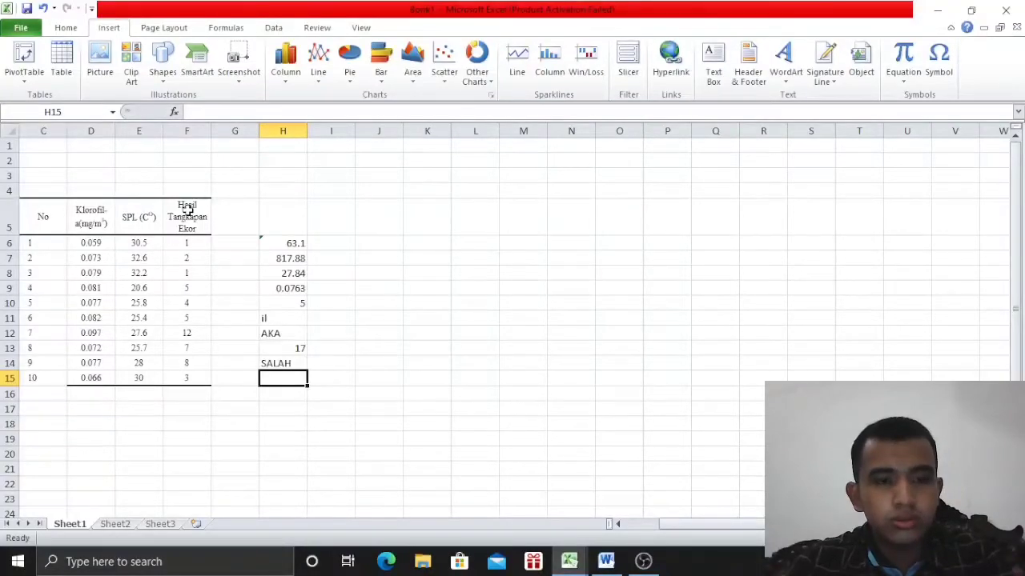
pyautogui.moveTo(189, 209); pyautogui.dragTo(187, 378)
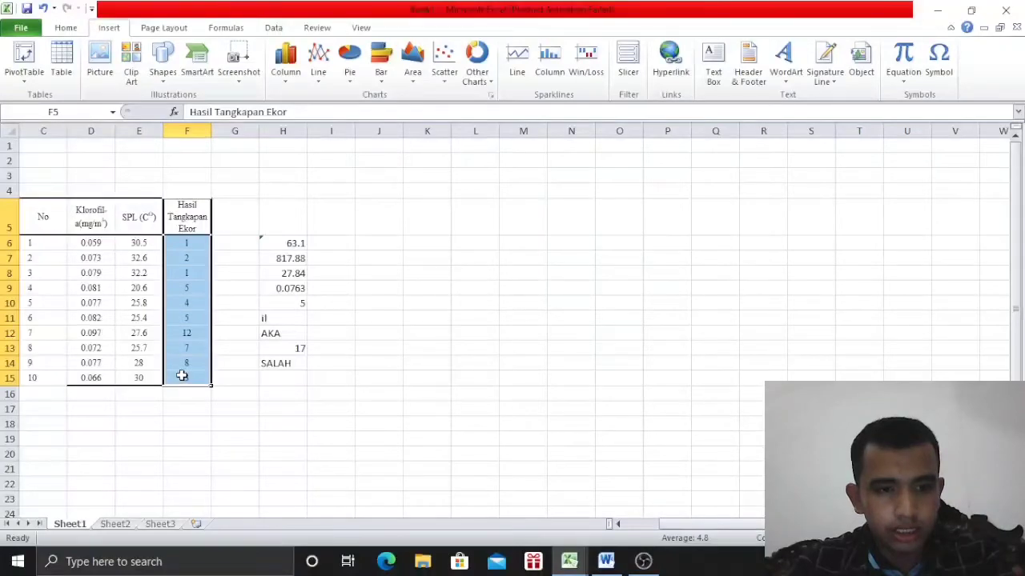
pyautogui.click(290, 80)
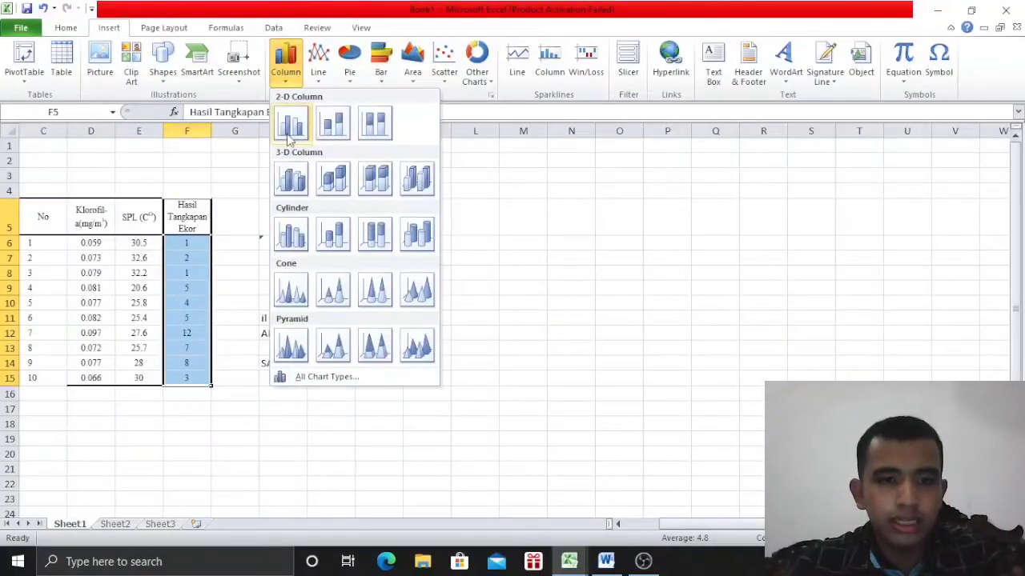
pyautogui.click(371, 193)
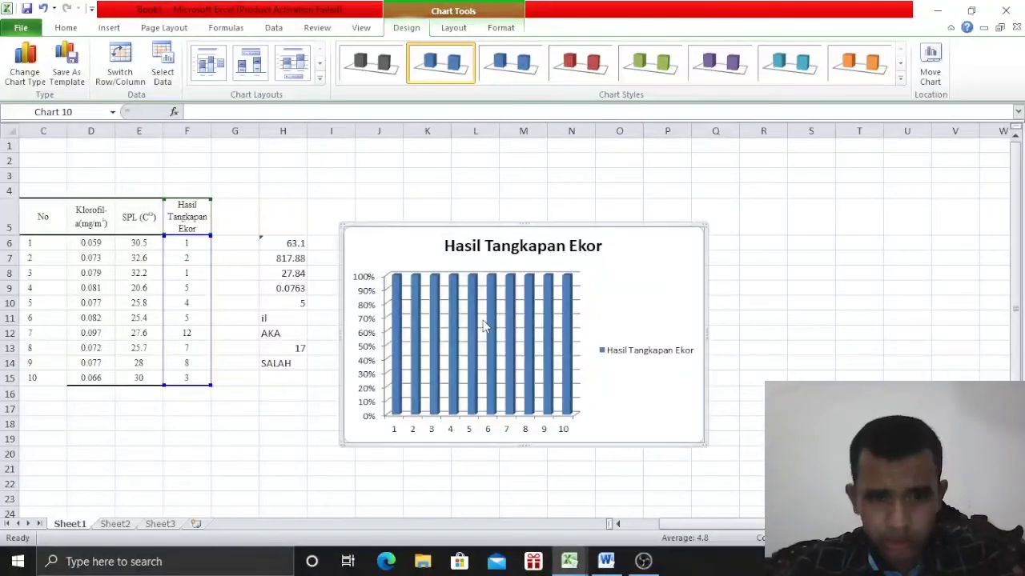
pyautogui.moveTo(615, 247); pyautogui.dragTo(665, 232)
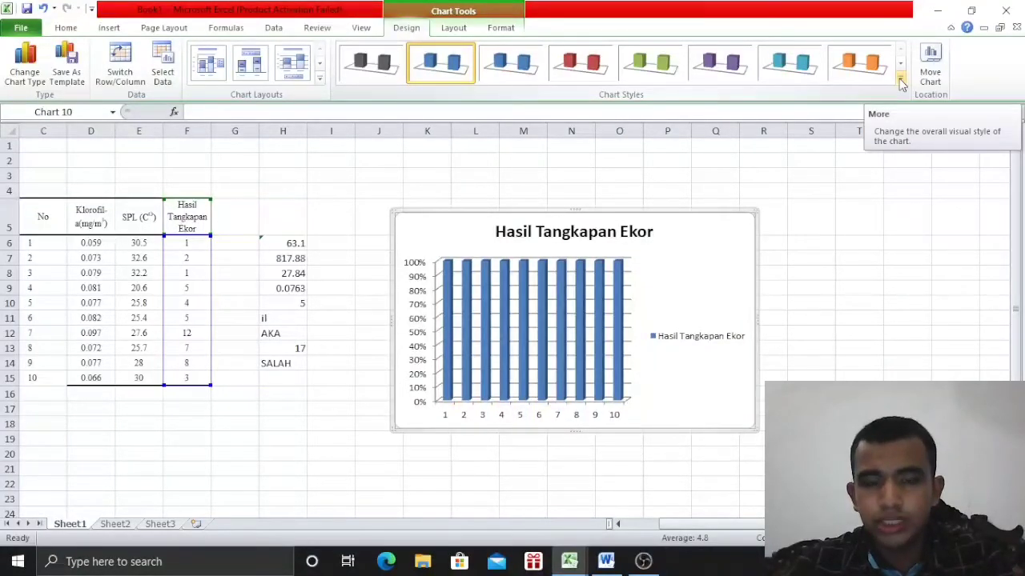
# Apply the black-background chart style with white columns to the catch chart and move it slightly closer to column H
pyautogui.click(901, 84)
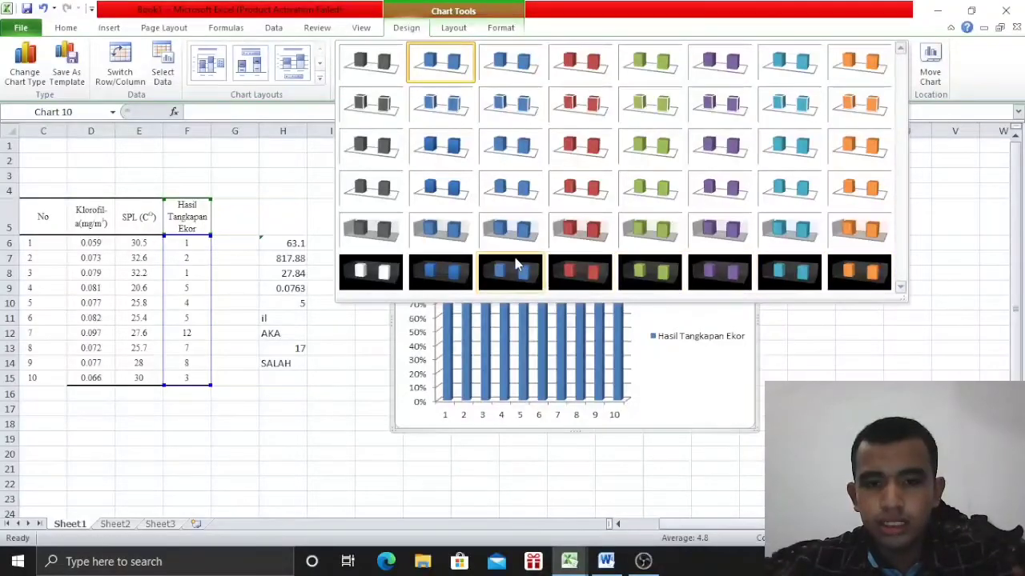
pyautogui.click(388, 273)
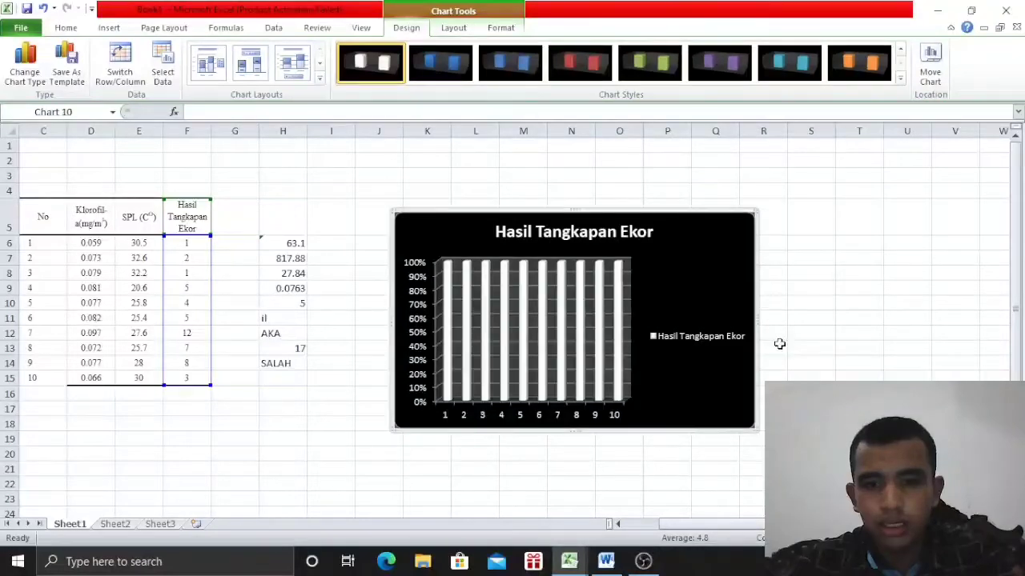
pyautogui.moveTo(712, 289); pyautogui.dragTo(670, 278)
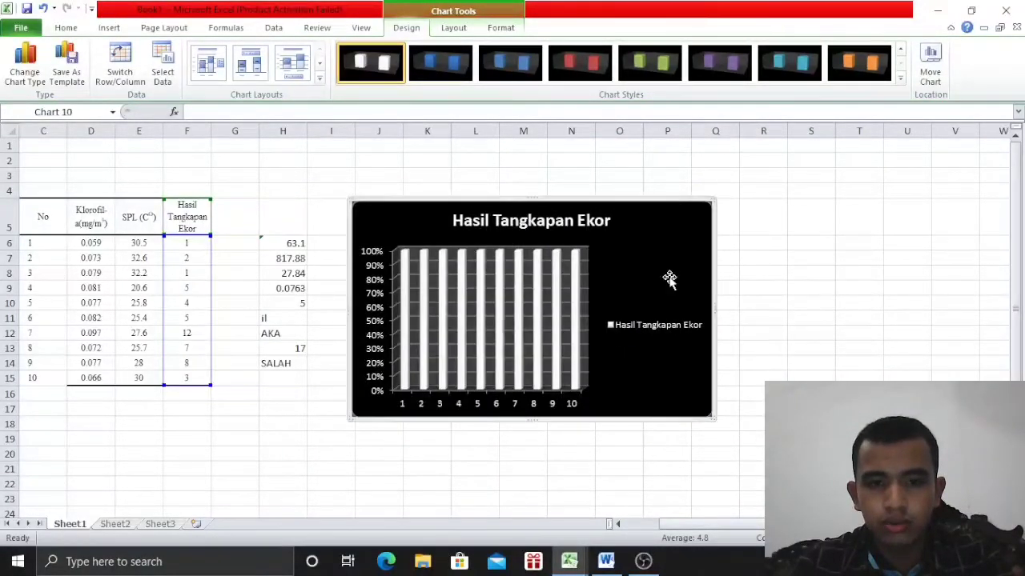
pyautogui.click(750, 224)
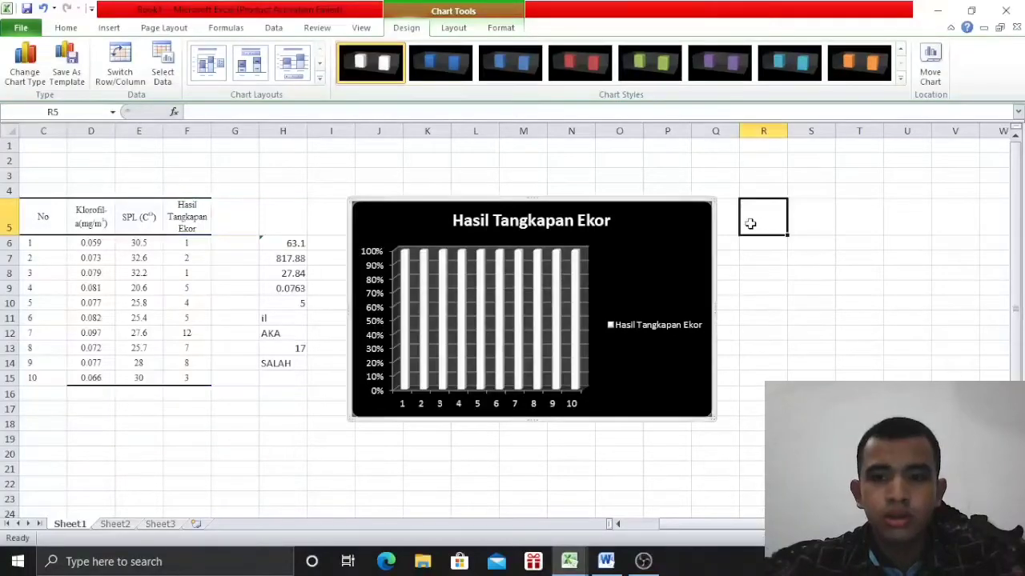
# Insert a 2-D line chart with markers of the catch data in F5:F15 and place it to the right of the column chart
pyautogui.click(109, 27)
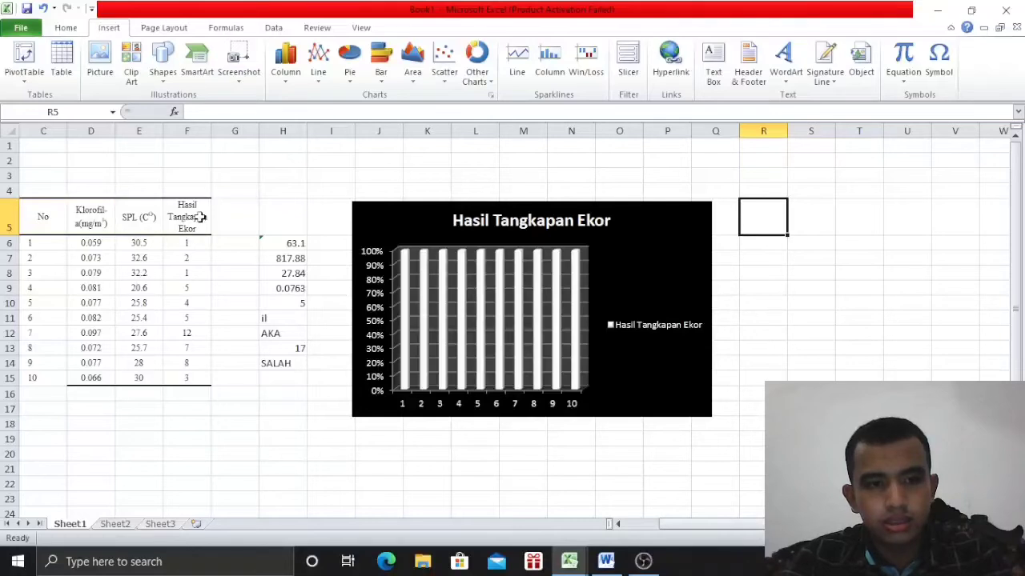
pyautogui.moveTo(186, 213); pyautogui.dragTo(187, 372)
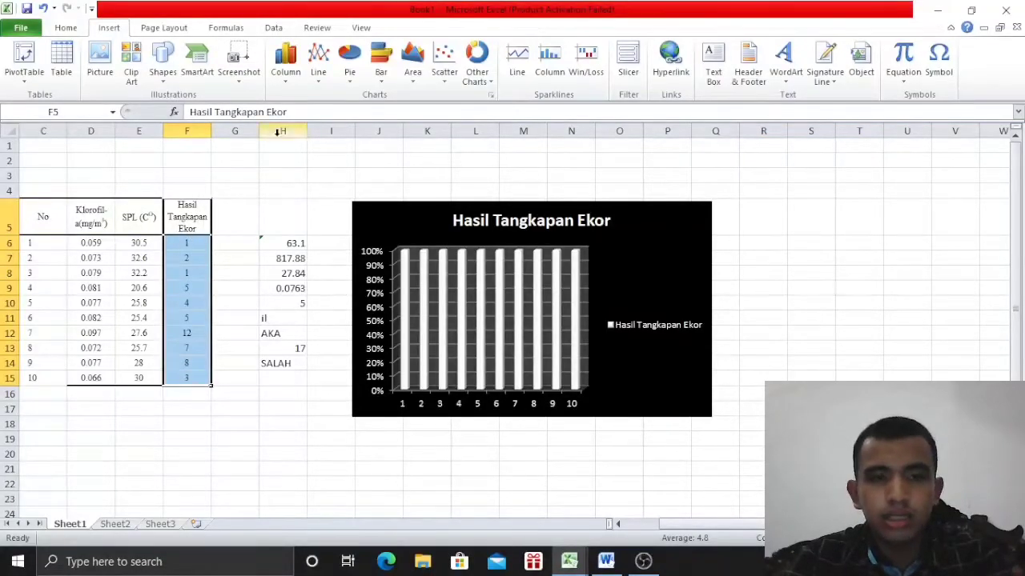
pyautogui.click(325, 73)
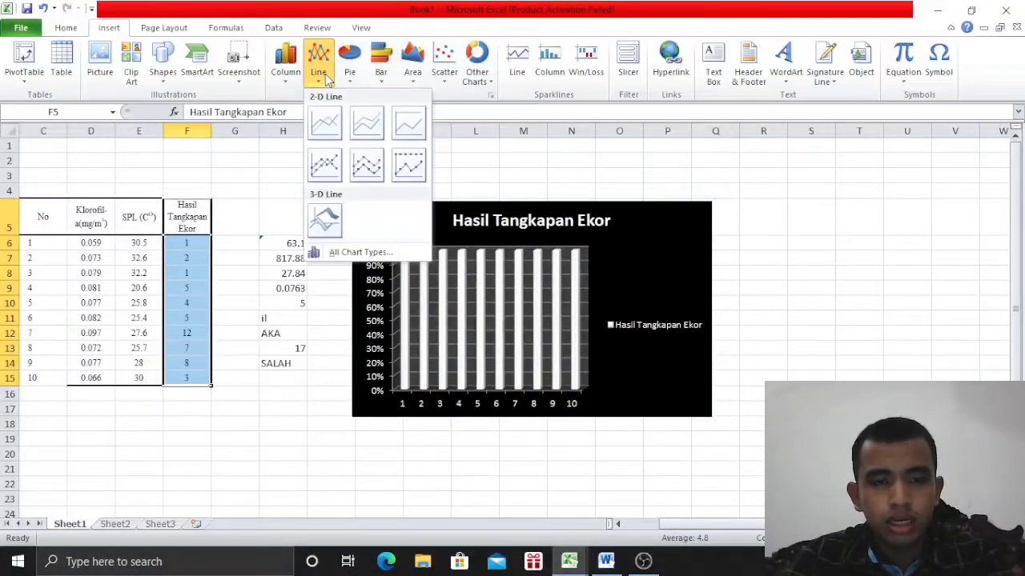
pyautogui.click(339, 168)
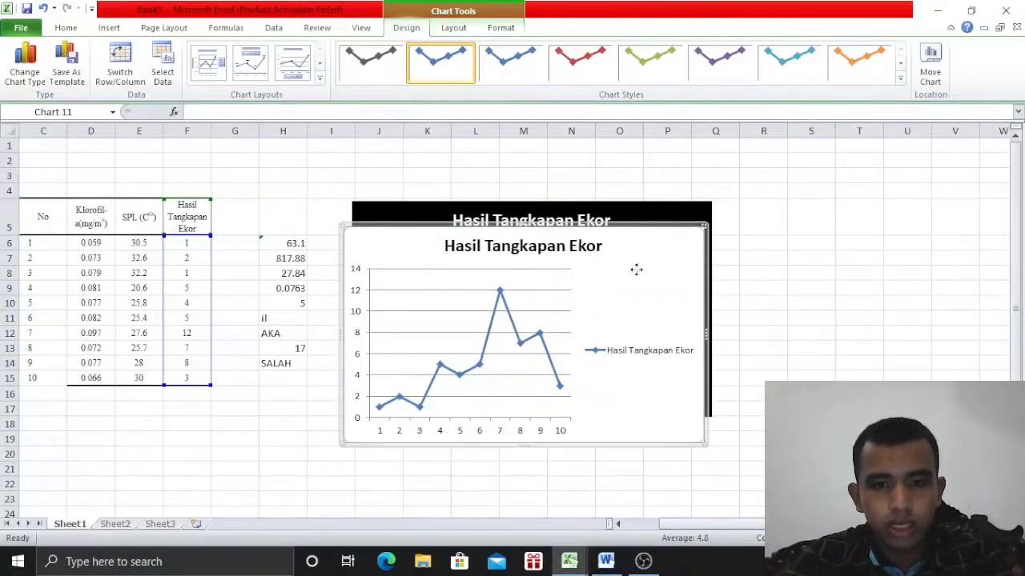
pyautogui.moveTo(636, 269); pyautogui.dragTo(837, 245)
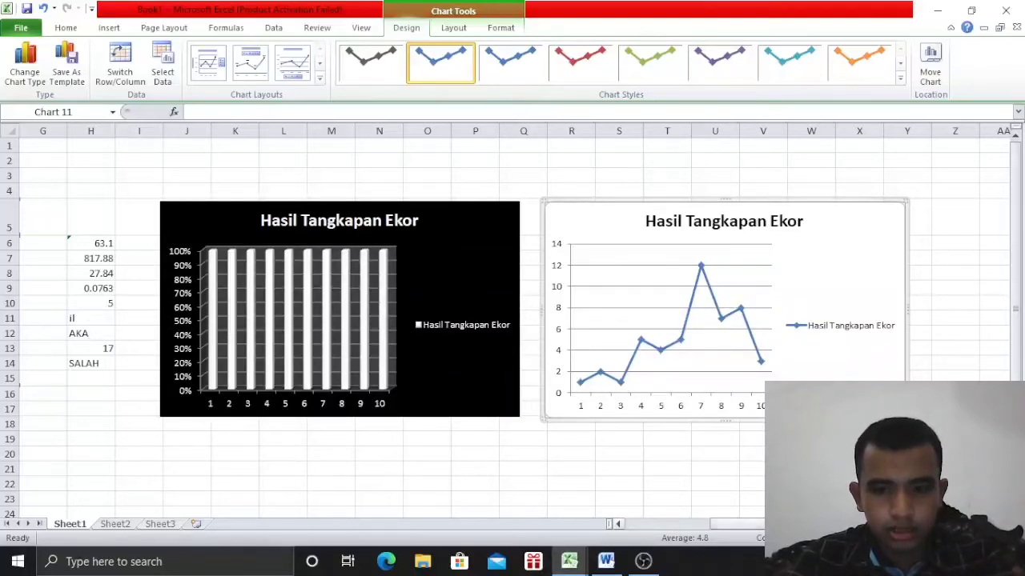
pyautogui.hscroll(-5, 713, 528)
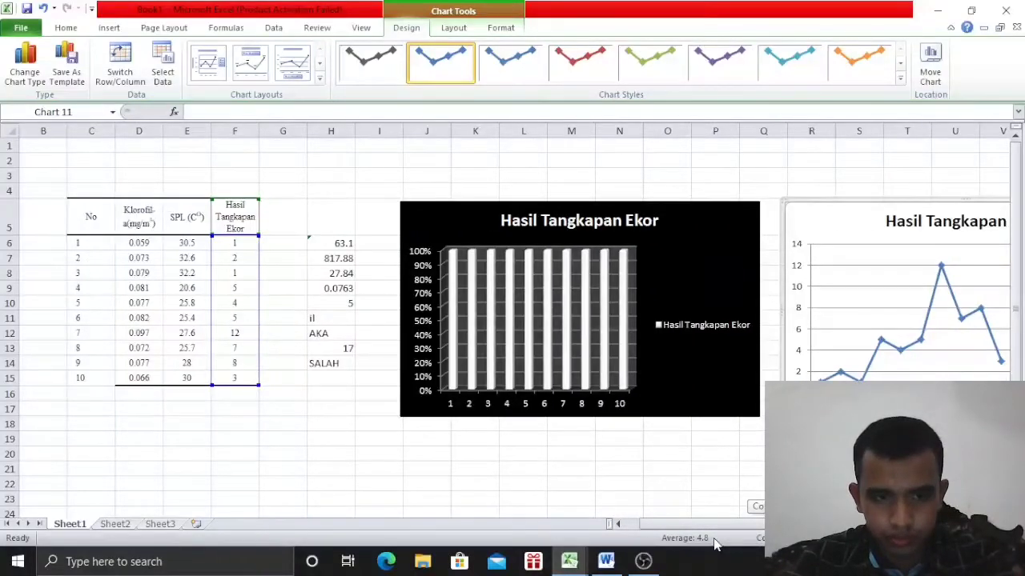
# Insert a 2-D pie chart of the catch data in F5:F15 and place it directly below the column chart
pyautogui.click(232, 221)
pyautogui.click(110, 28)
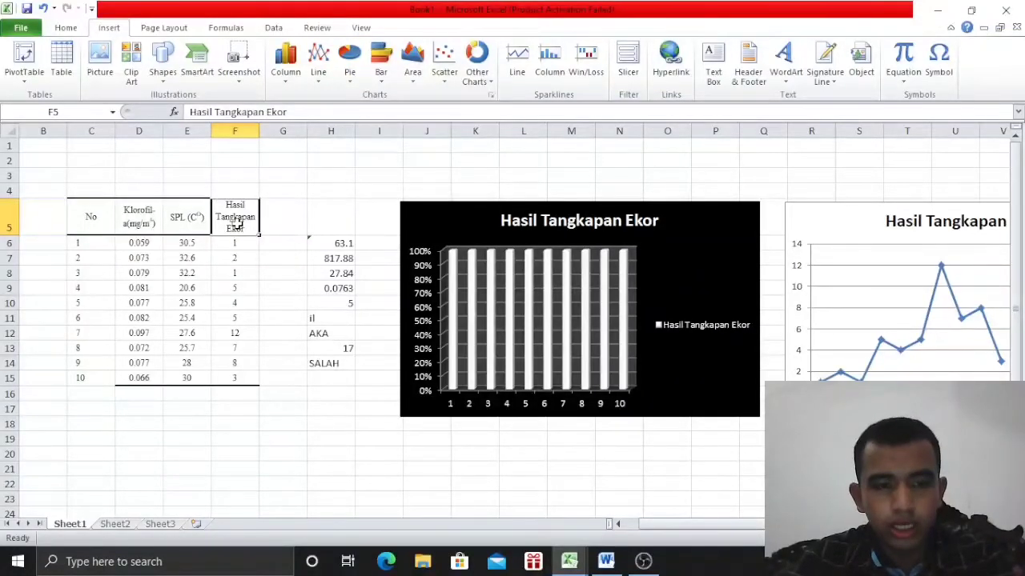
pyautogui.moveTo(237, 224); pyautogui.dragTo(231, 379)
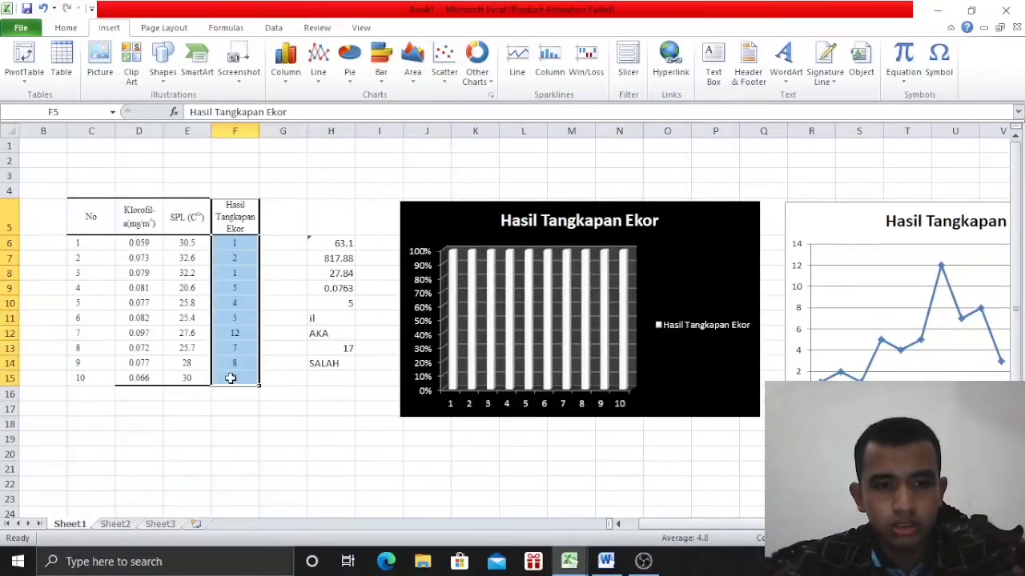
pyautogui.click(350, 85)
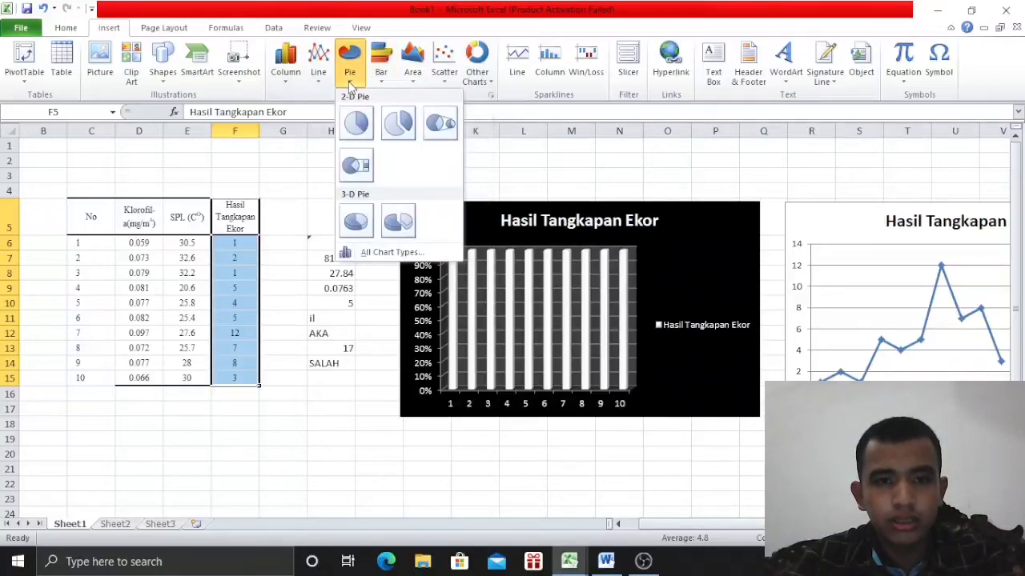
pyautogui.click(357, 125)
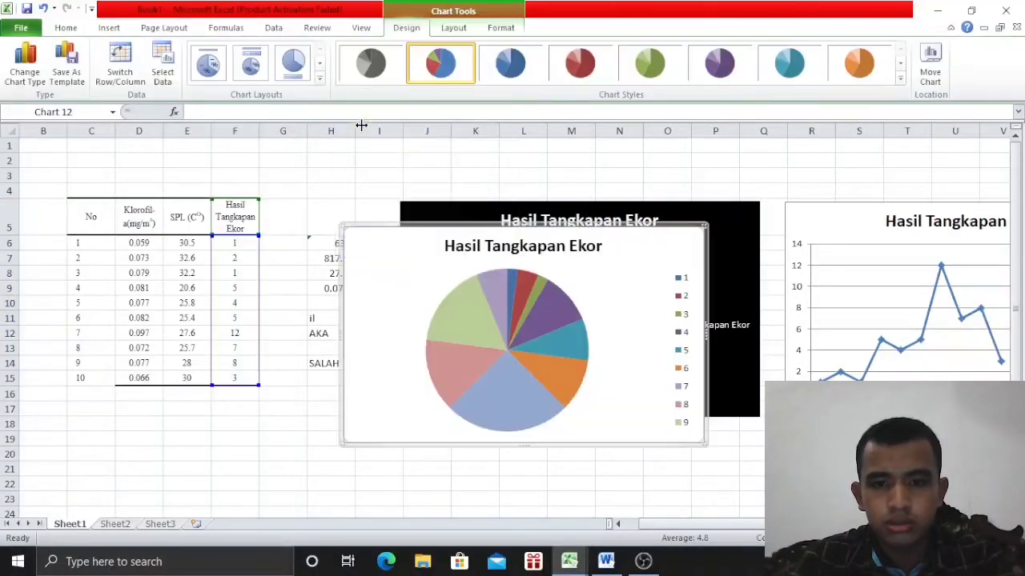
pyautogui.click(581, 334)
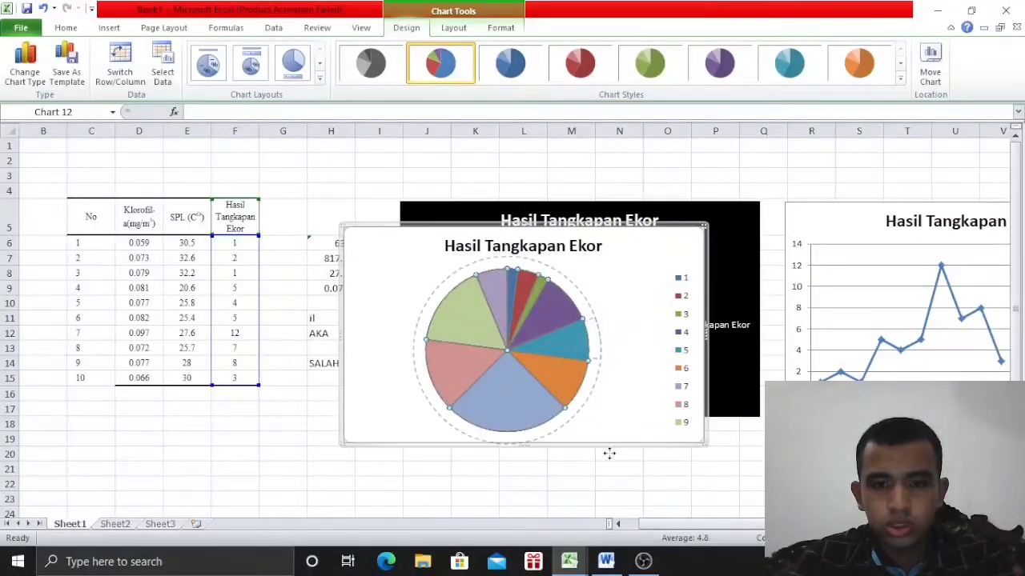
pyautogui.moveTo(631, 411); pyautogui.dragTo(695, 427)
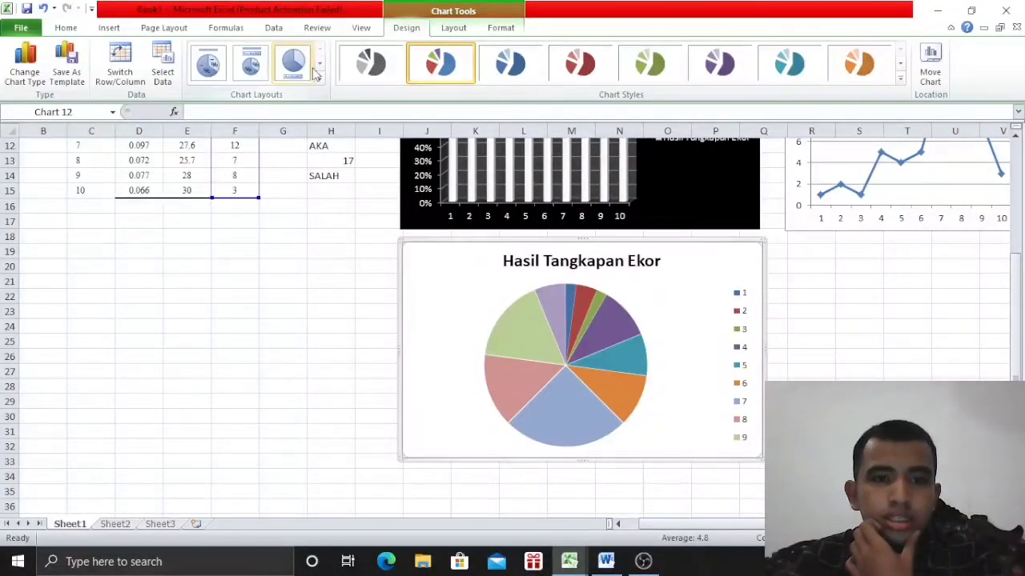
# Apply the chart layout with category and percentage labels on the slices and the multicoloured black-background style to the pie chart
pyautogui.click(208, 64)
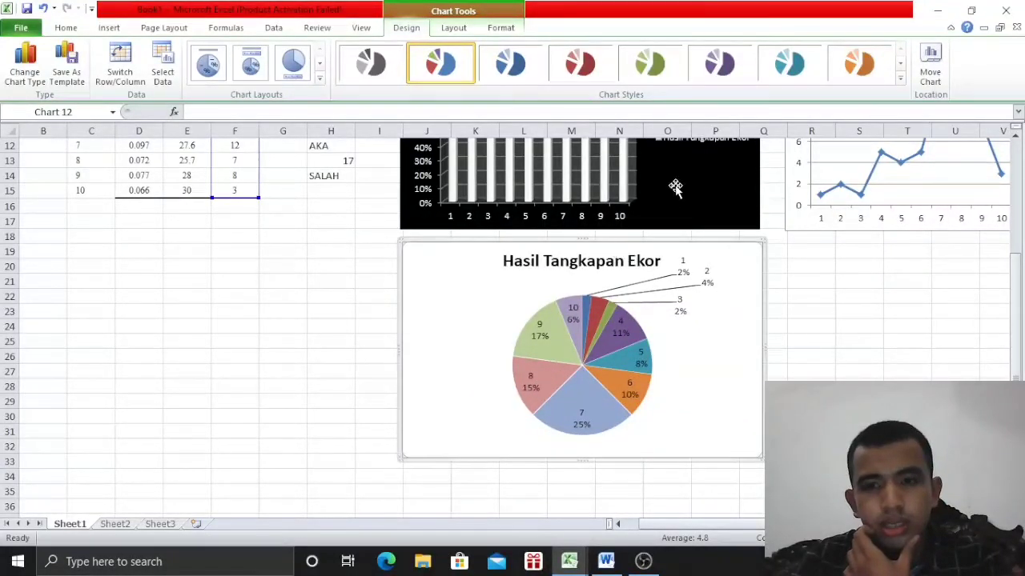
pyautogui.click(900, 79)
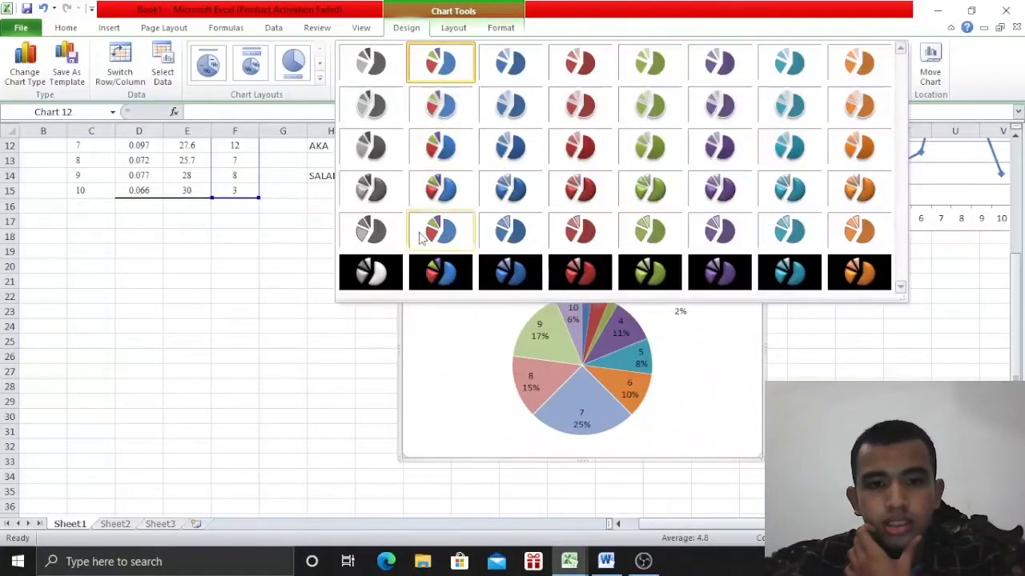
pyautogui.click(437, 276)
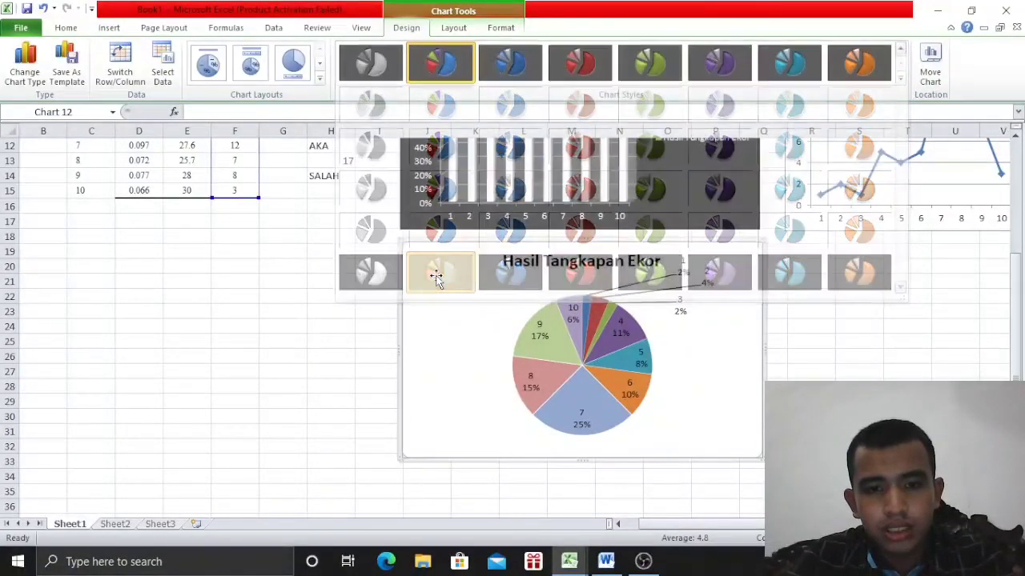
pyautogui.click(809, 361)
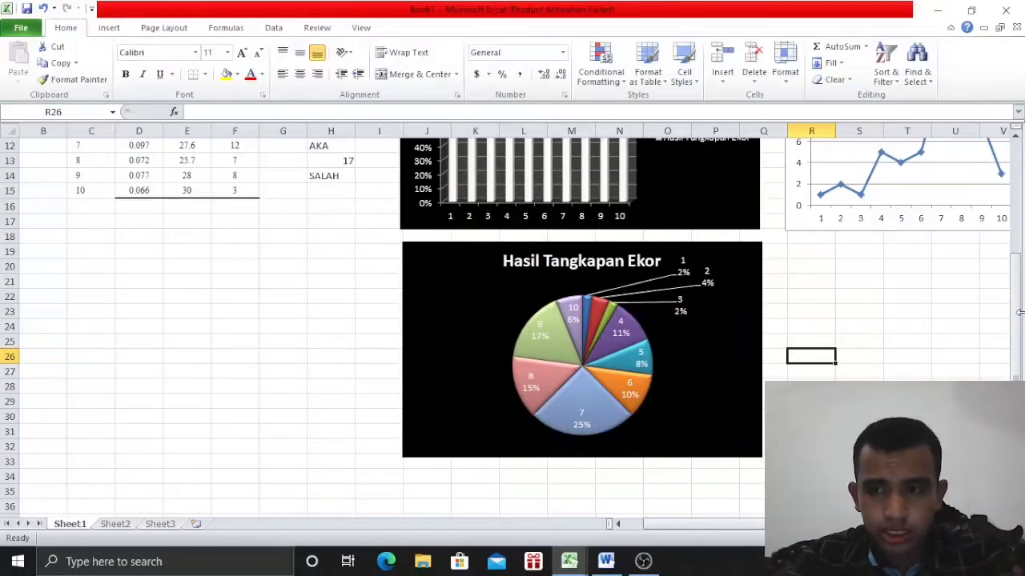
pyautogui.scroll(3, 961, 320)
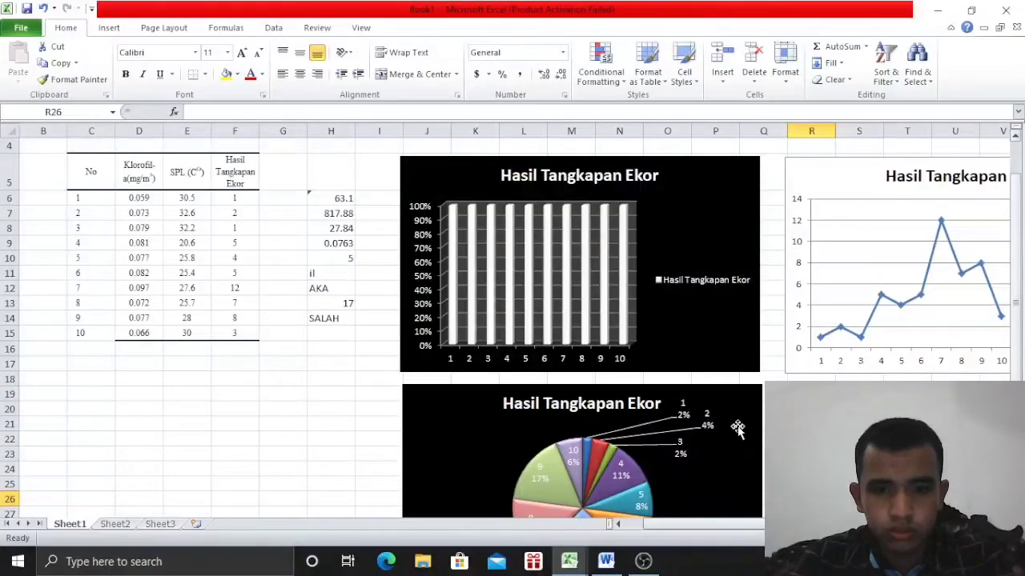
pyautogui.moveTo(646, 557)
pyautogui.click(641, 531)
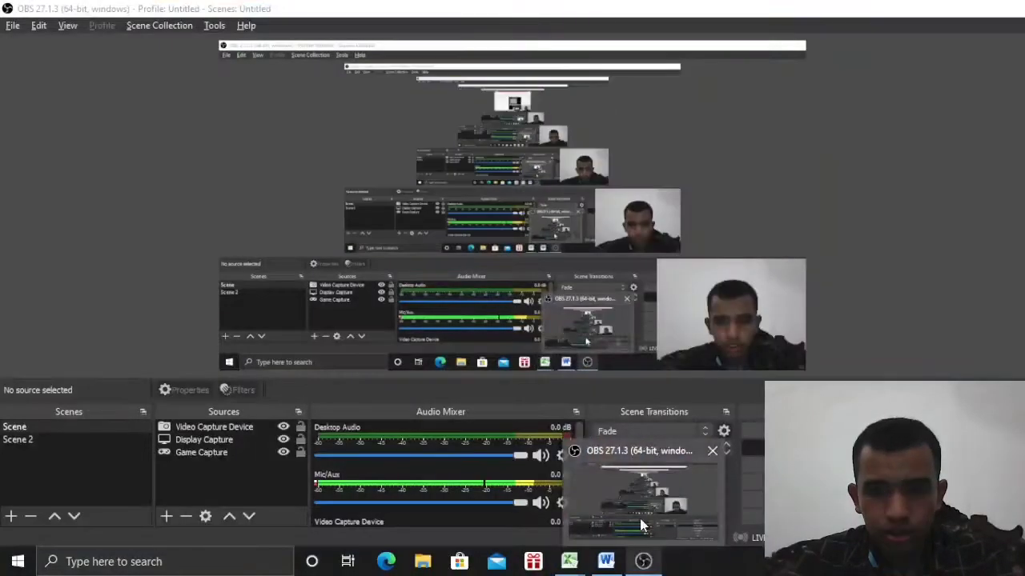
pyautogui.moveTo(569, 561)
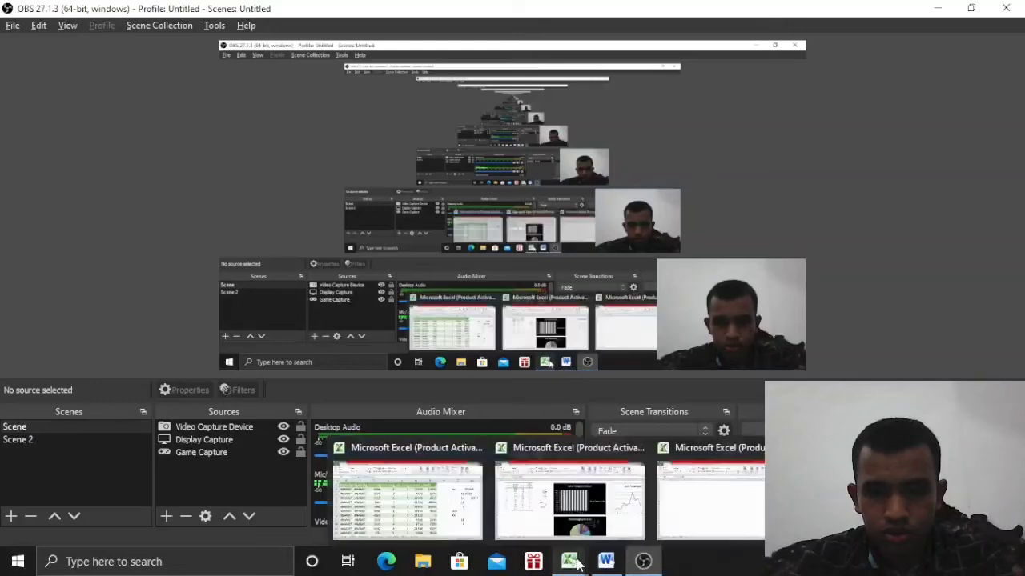
pyautogui.click(689, 504)
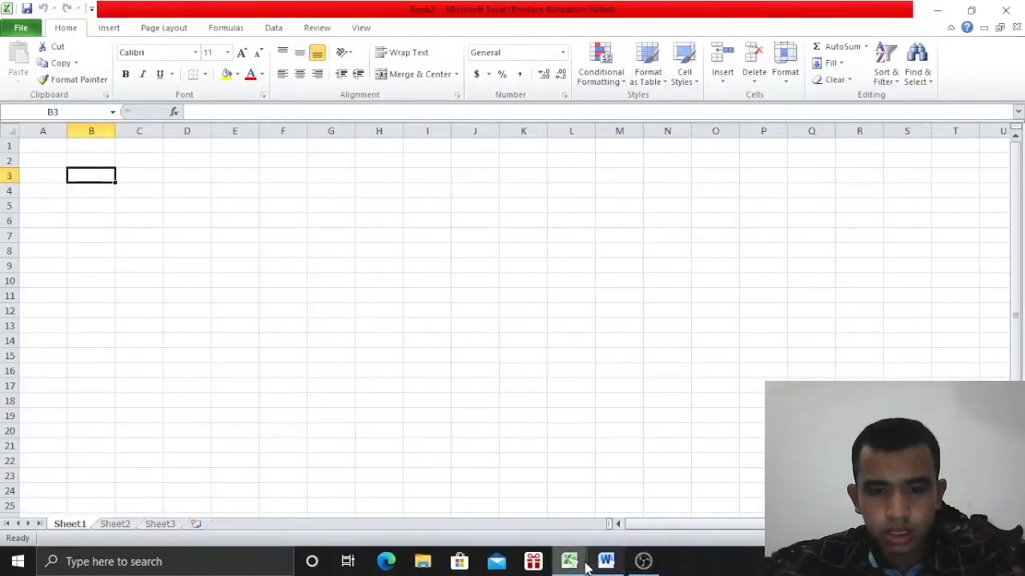
pyautogui.moveTo(573, 564)
pyautogui.click(562, 513)
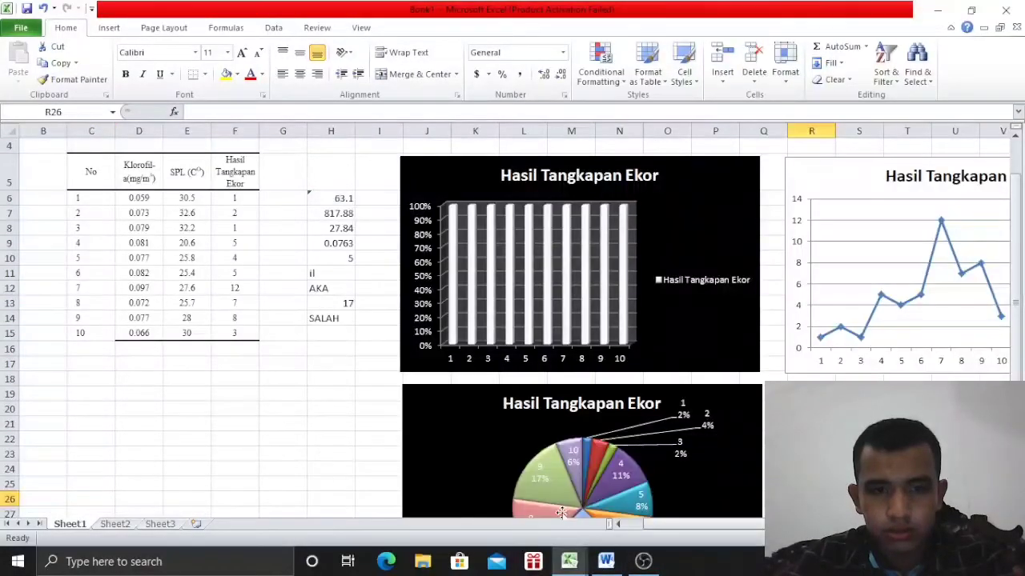
# Select the catch data in F5:F15 and open the scatter chart types for it
pyautogui.click(240, 172)
pyautogui.click(114, 28)
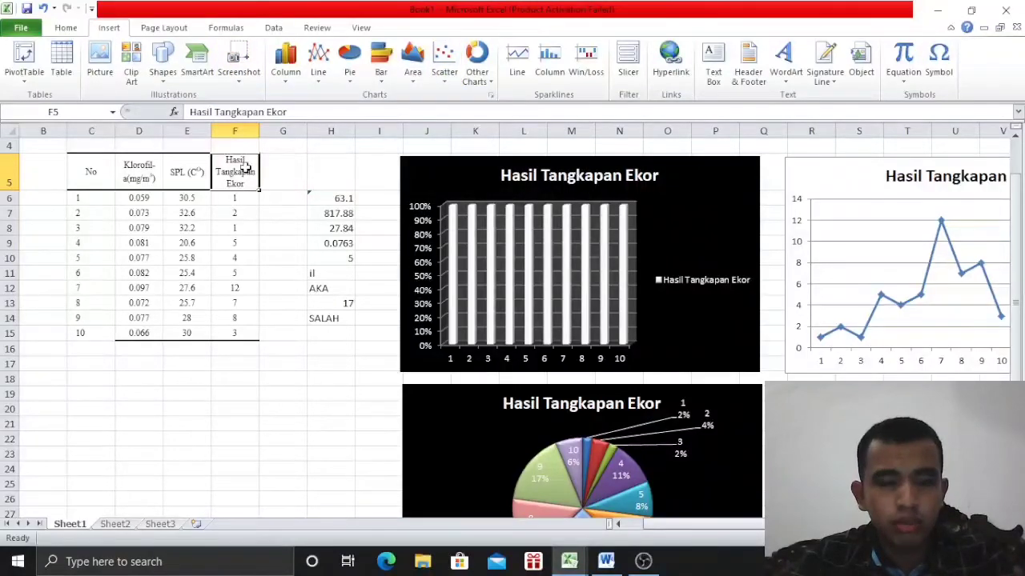
pyautogui.moveTo(246, 167); pyautogui.dragTo(228, 326)
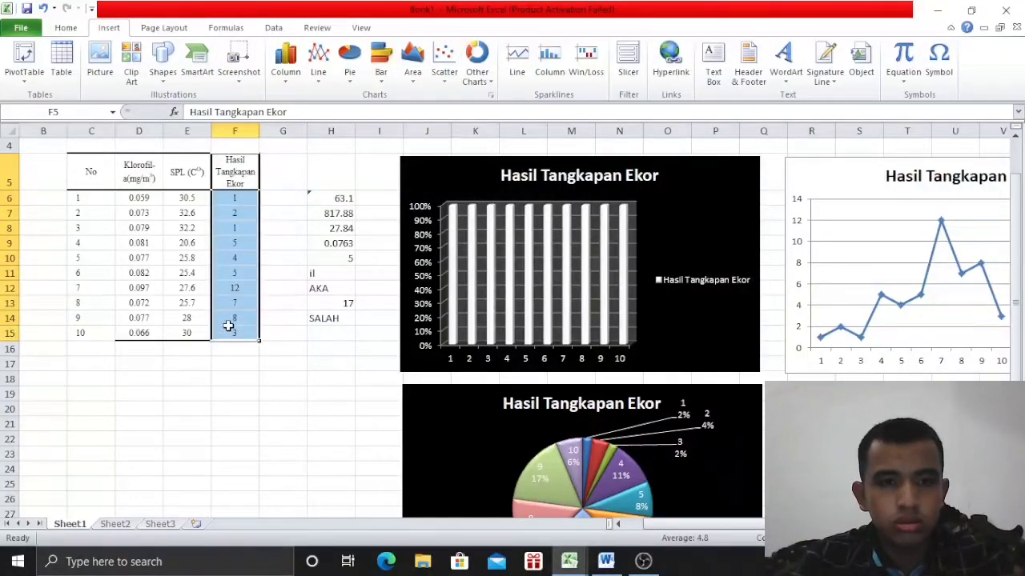
pyautogui.click(445, 72)
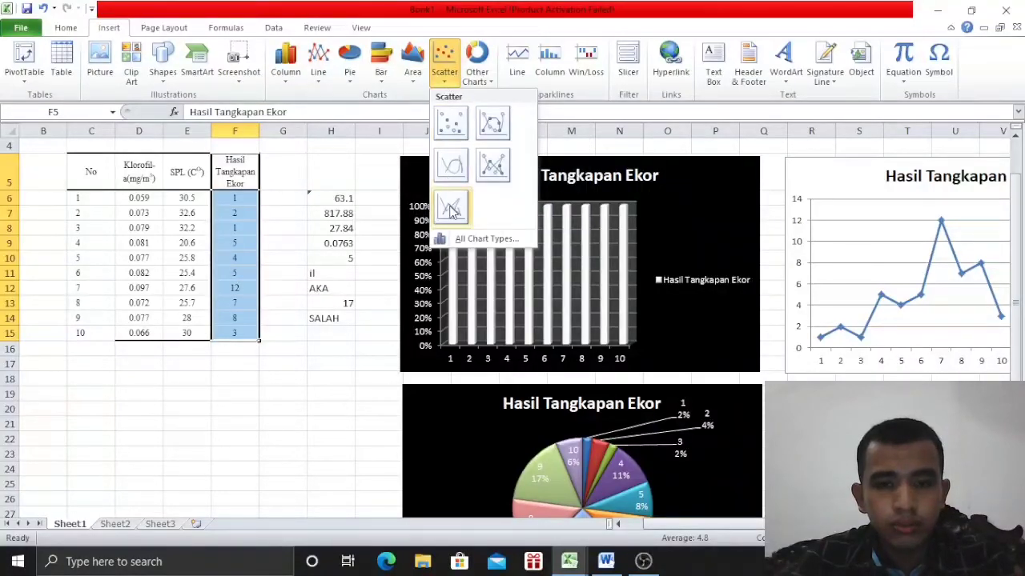